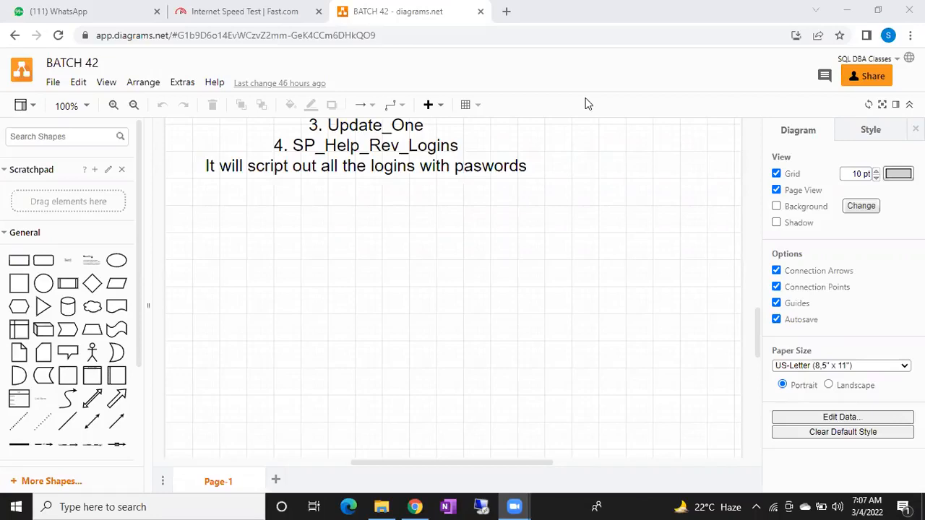
Launch SQL Server Management Studio and connect to the DESKTOP-BAS28LM database engine with Windows Authentication.
{"action": "key", "text": "super"}
{"action": "type", "text": "ssms"}
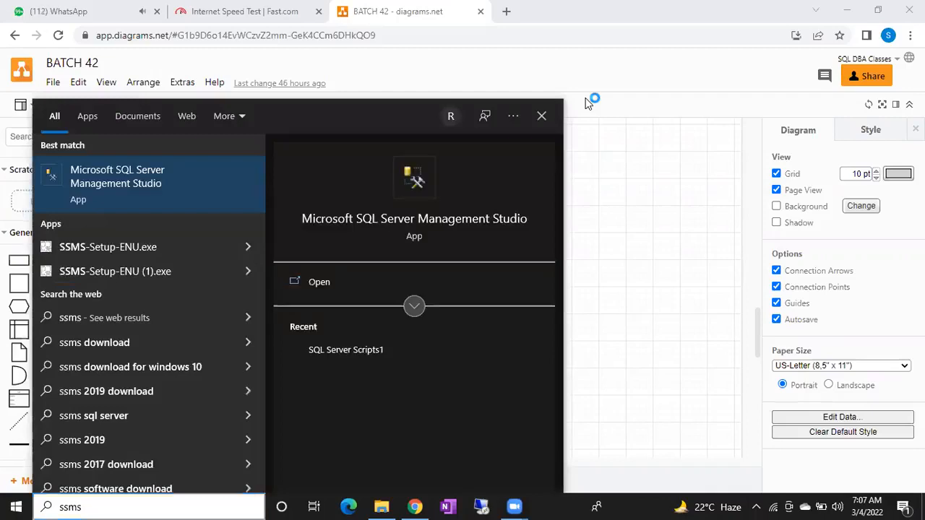
{"action": "key", "text": "Return"}
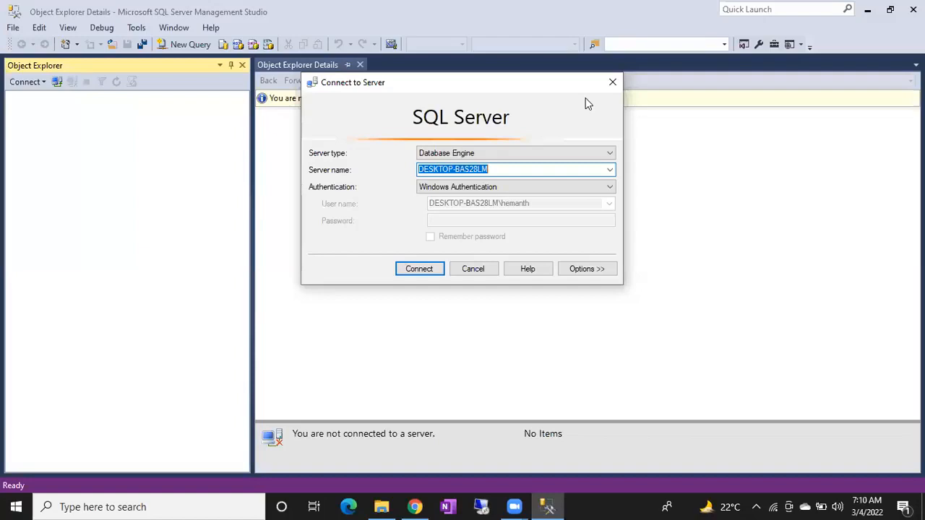
{"action": "left_click", "coordinate": [416, 274]}
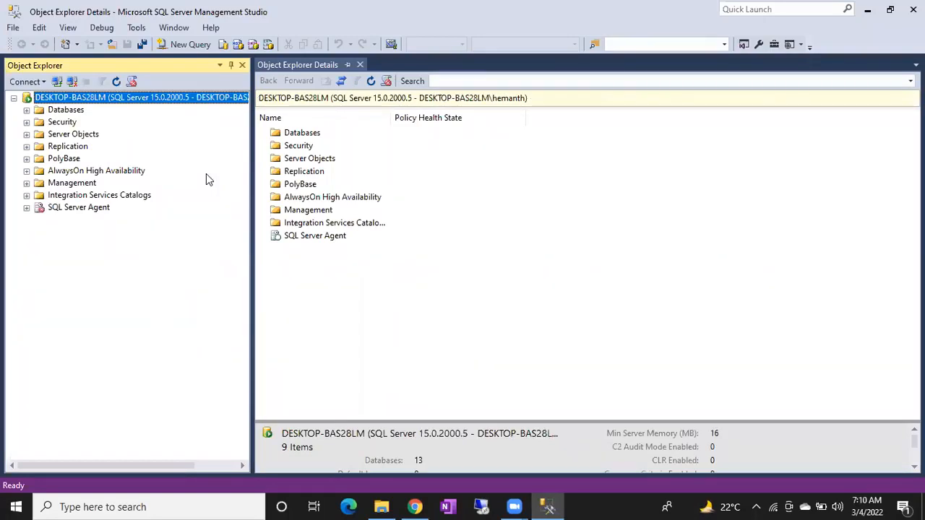
{"action": "key", "text": "ctrl+alt+g"}
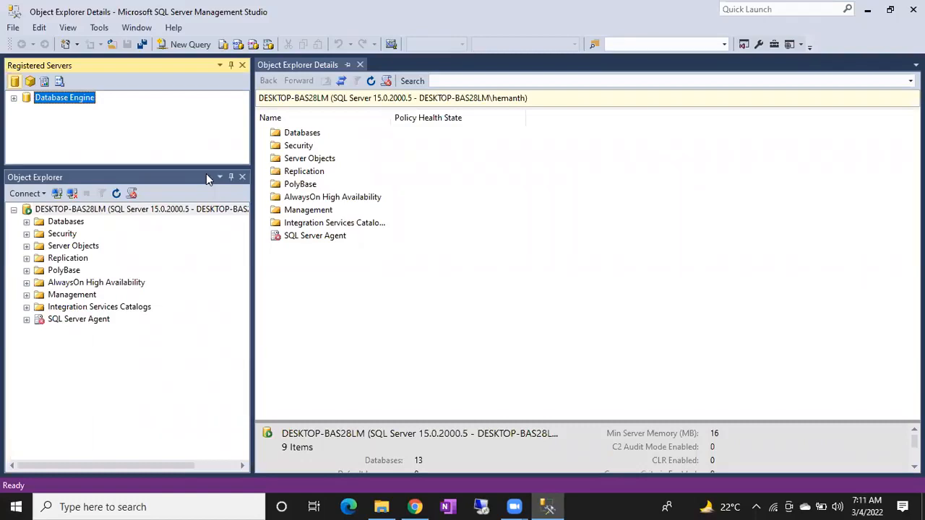
{"action": "right_click", "coordinate": [161, 209]}
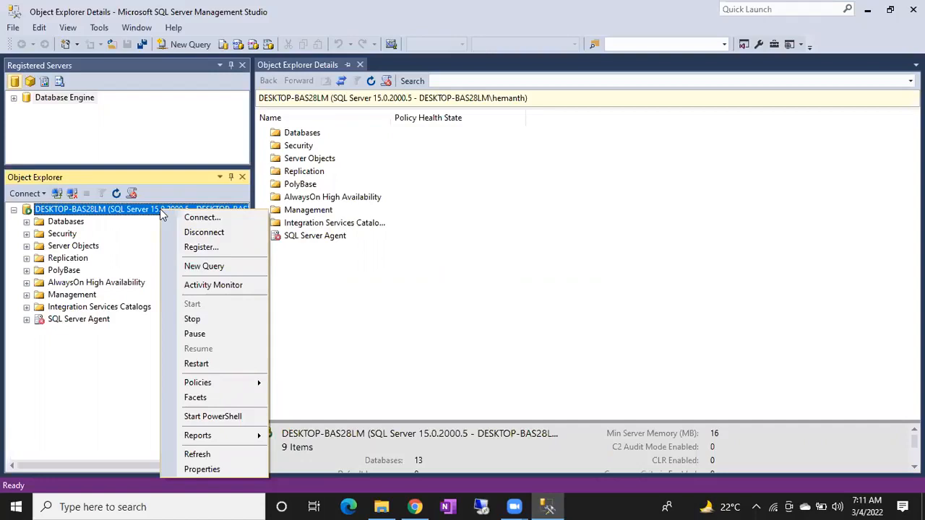
{"action": "left_click", "coordinate": [65, 370]}
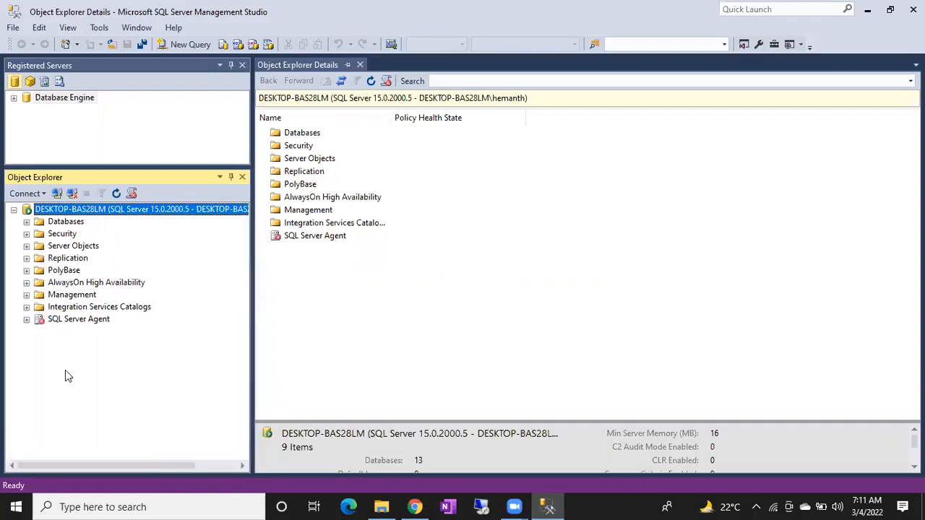
{"action": "left_click", "coordinate": [243, 66]}
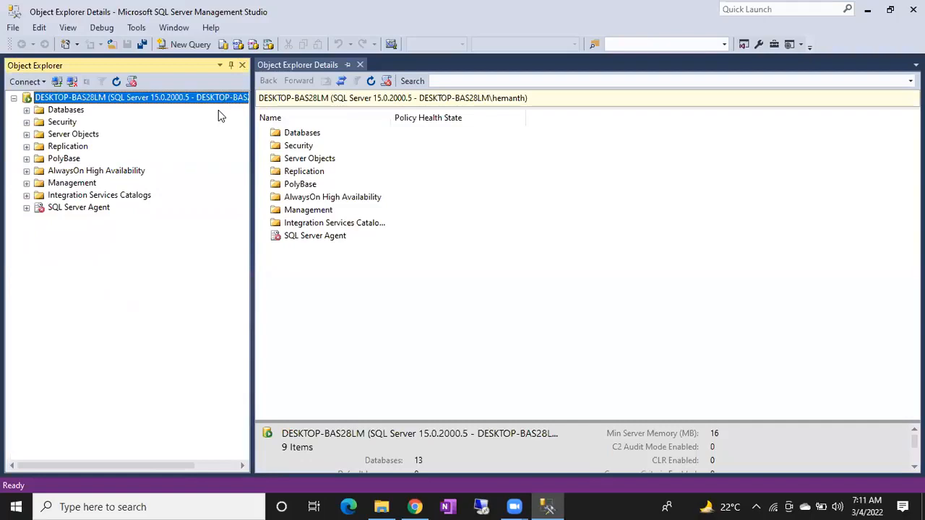
Show the Registered Servers view and expand its Database Engine node.
{"action": "key", "text": "ctrl+alt+g"}
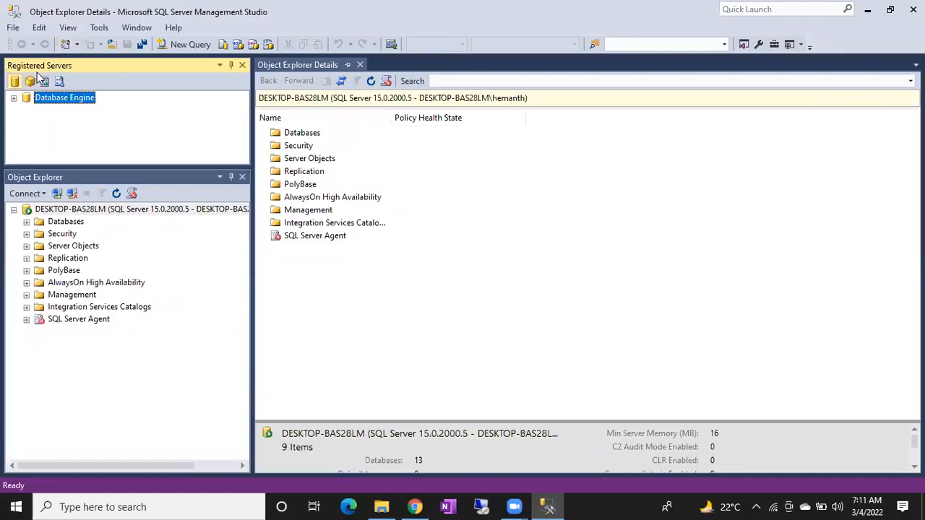
{"action": "left_click", "coordinate": [14, 98]}
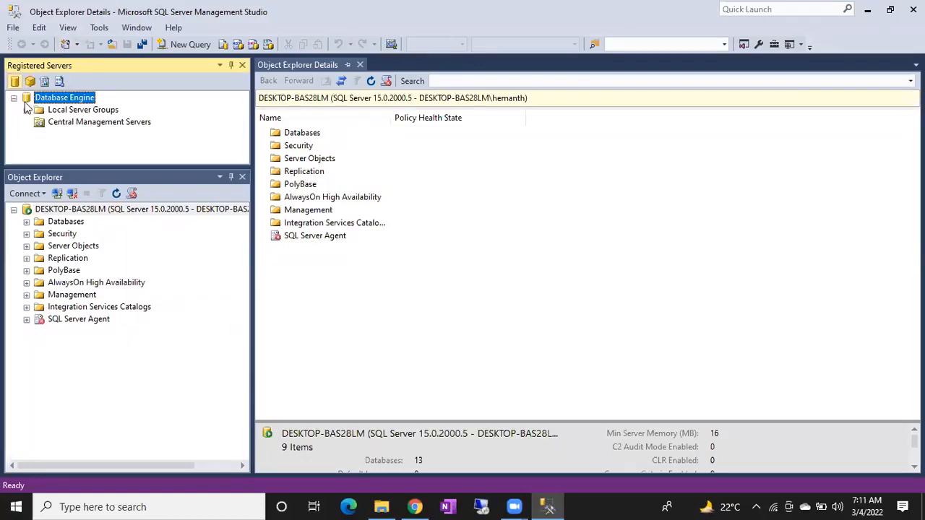
{"action": "right_click", "coordinate": [75, 103]}
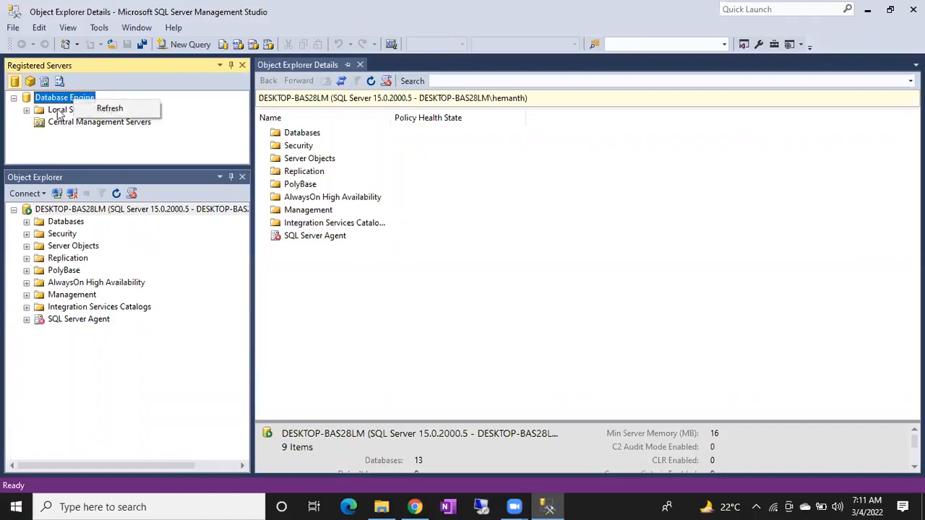
{"action": "left_click", "coordinate": [61, 111]}
{"action": "right_click", "coordinate": [61, 111]}
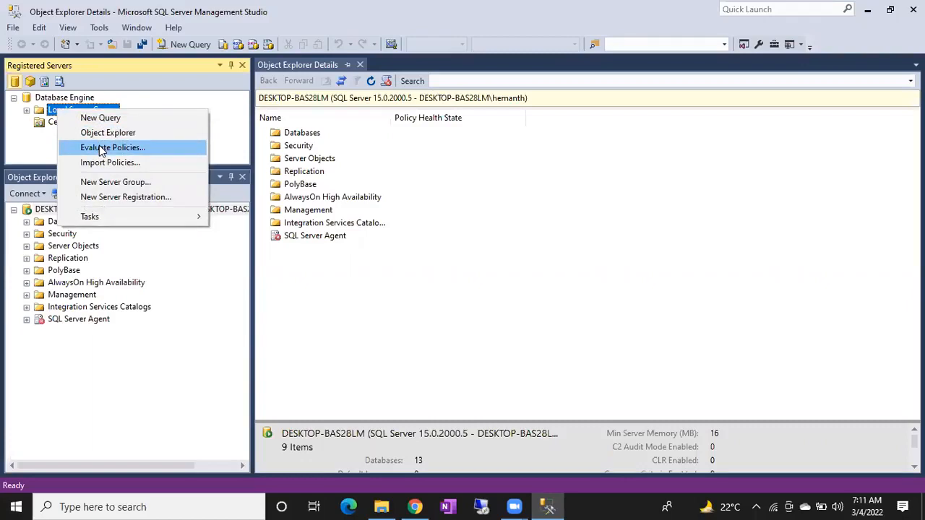
{"action": "left_click", "coordinate": [113, 198]}
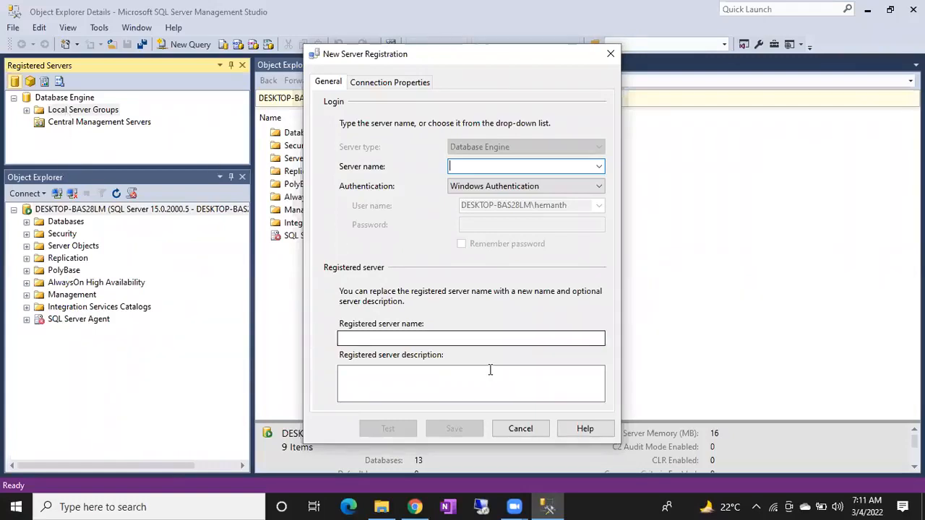
{"action": "left_click", "coordinate": [519, 429]}
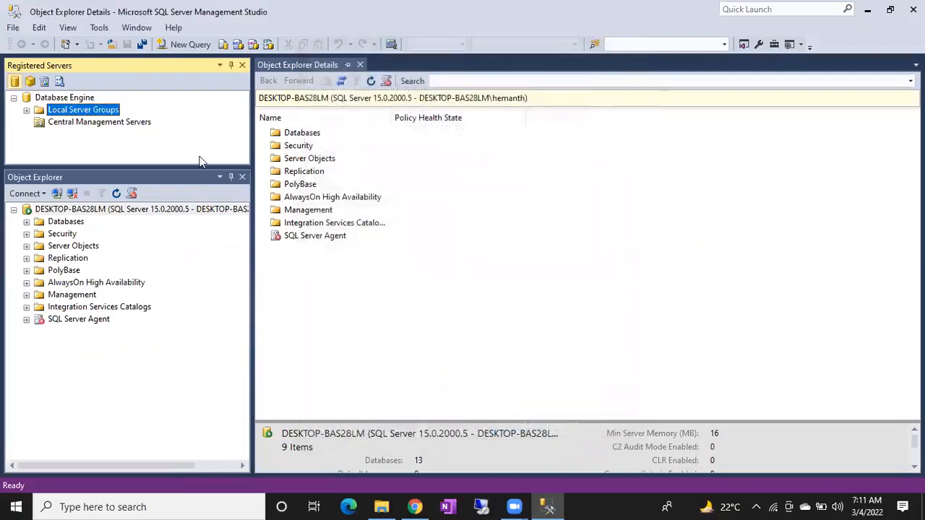
Open a new query against the Local Server Groups folder in Registered Servers.
{"action": "right_click", "coordinate": [81, 118]}
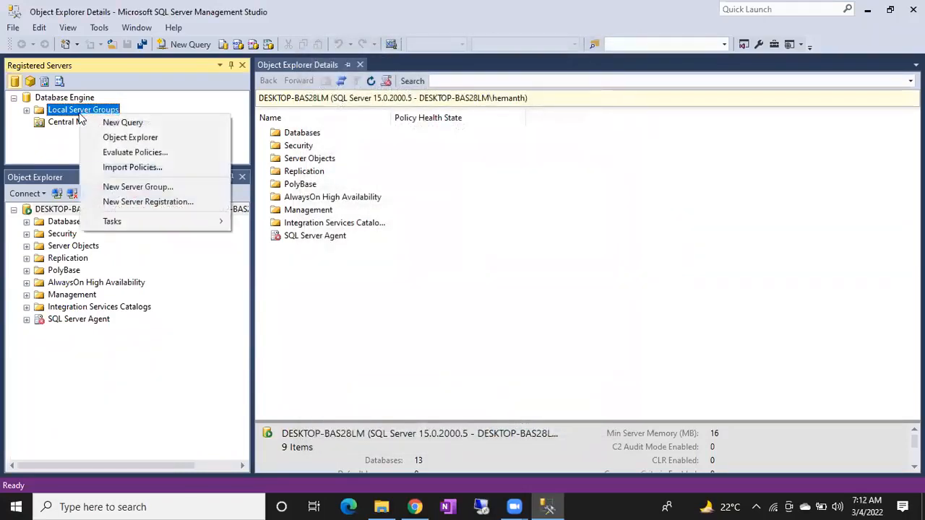
{"action": "left_click", "coordinate": [116, 124]}
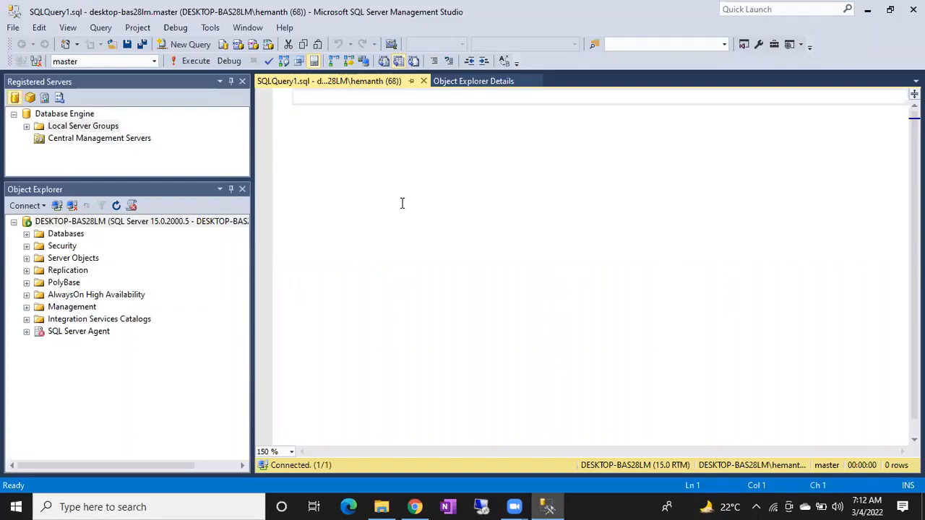
{"action": "right_click", "coordinate": [77, 126]}
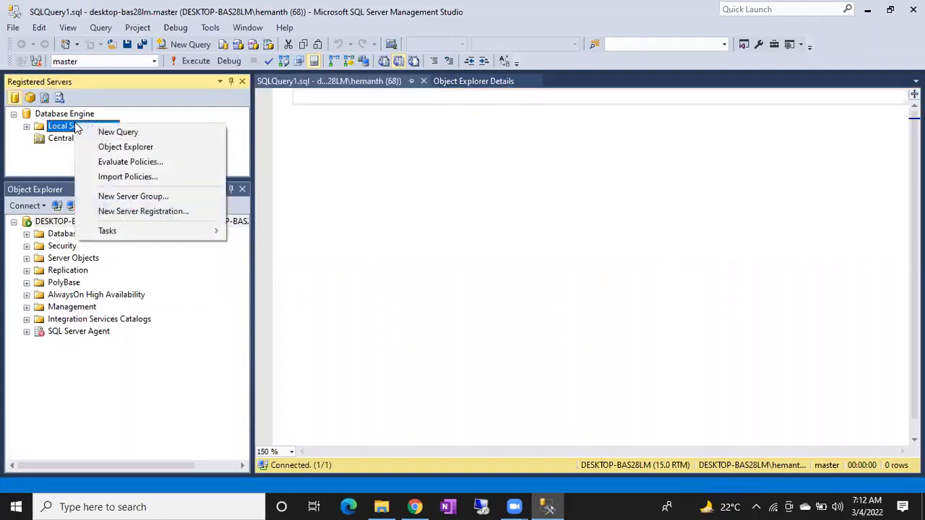
{"action": "left_click", "coordinate": [112, 211]}
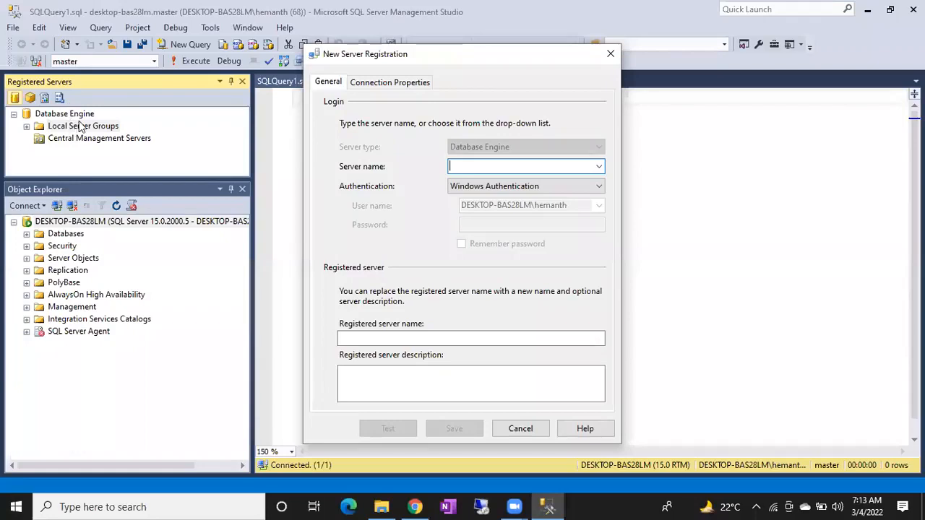
{"action": "left_click", "coordinate": [519, 429]}
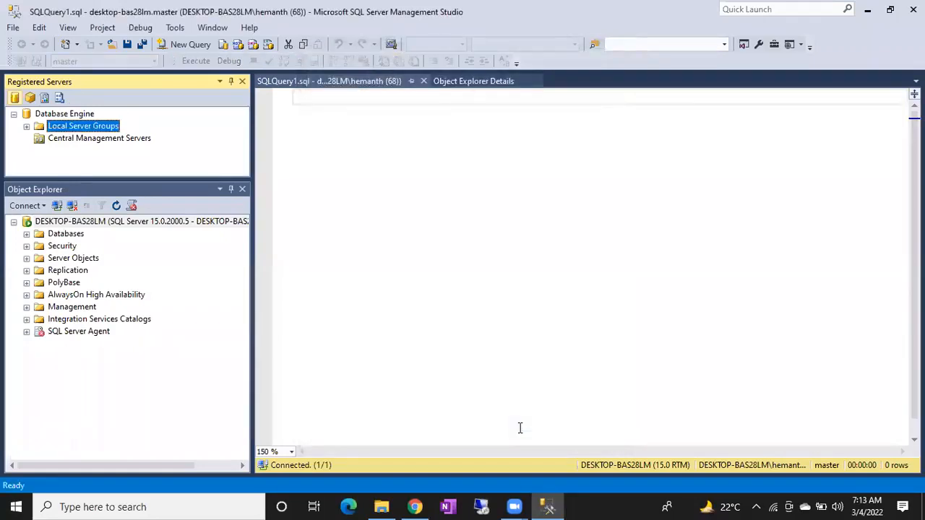
{"action": "right_click", "coordinate": [73, 132]}
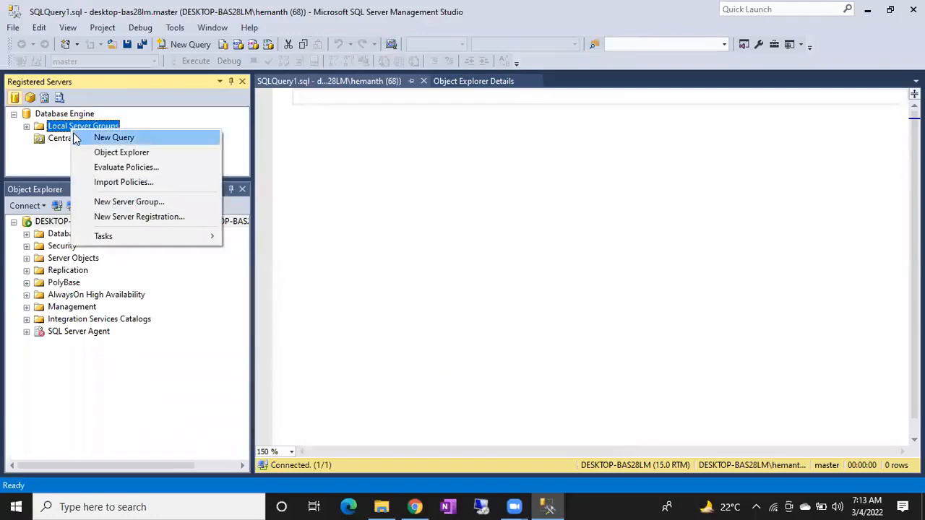
{"action": "left_click", "coordinate": [328, 148]}
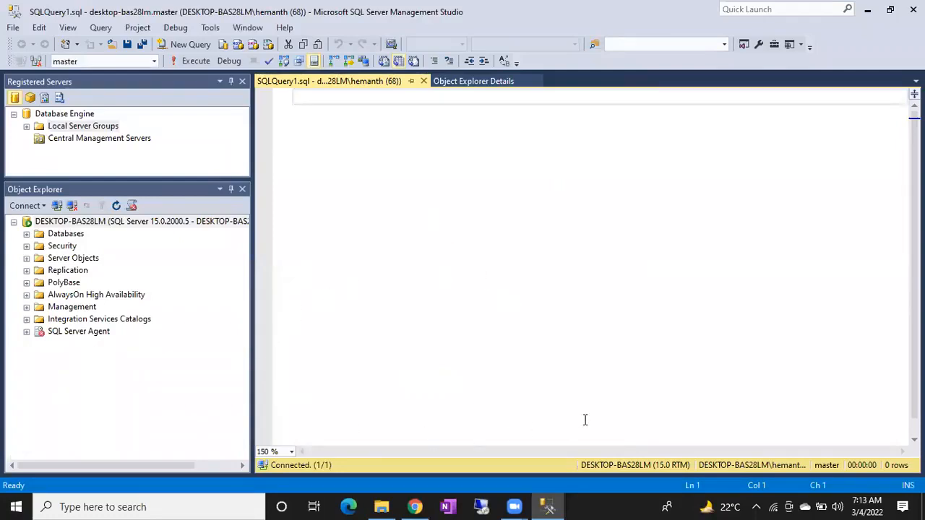
{"action": "left_click", "coordinate": [414, 78]}
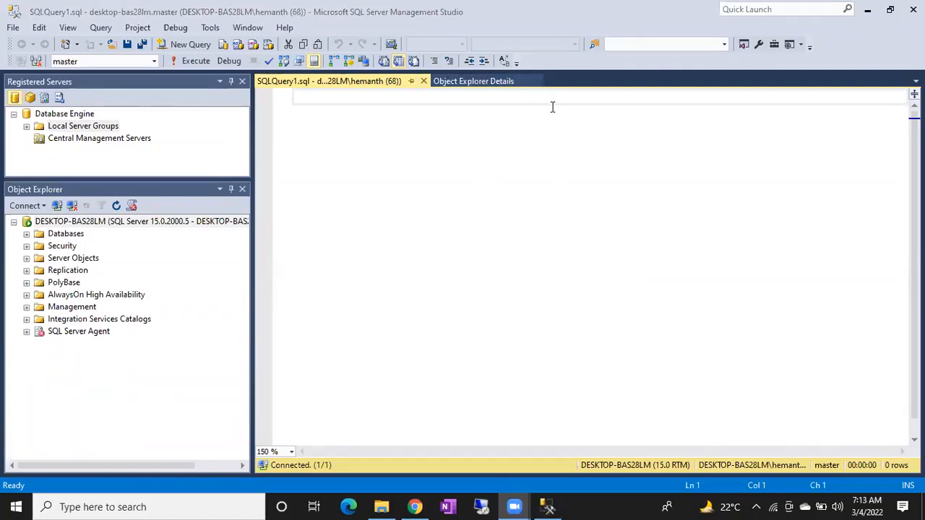
{"action": "left_click", "coordinate": [442, 170]}
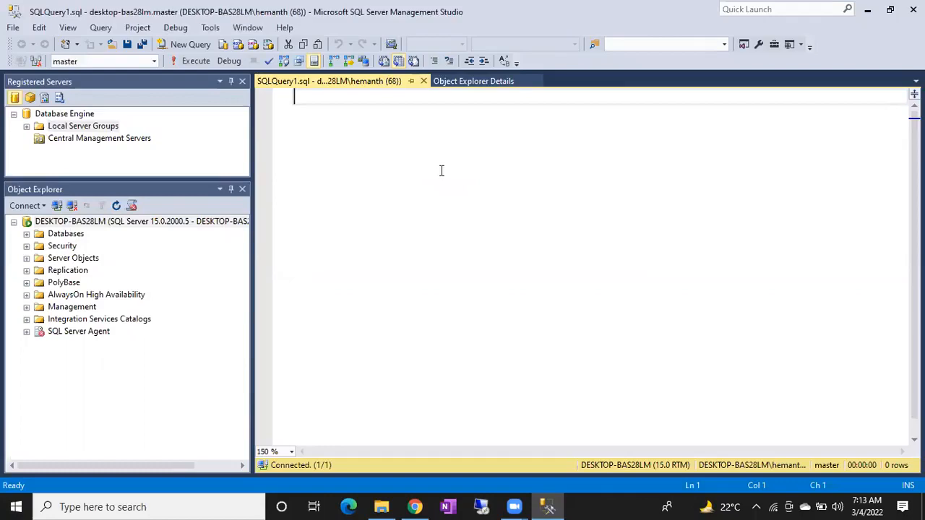
Open the Windows Services console, check the SQL Server services for B42MIGRATIONDEMO and MSSQLSERVER, and return to SQL Server Management Studio.
{"action": "key", "text": "super+r"}
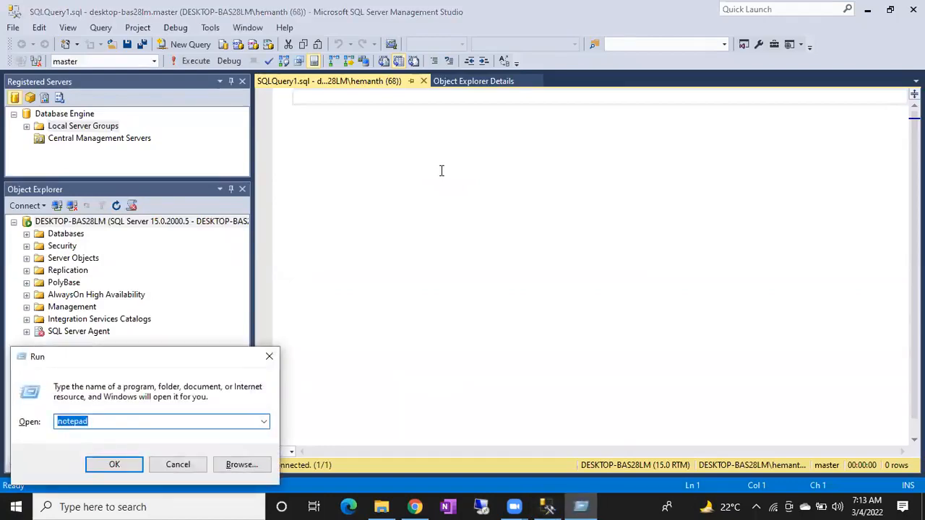
{"action": "type", "text": "ser"}
{"action": "key", "text": "Down"}
{"action": "key", "text": "Return"}
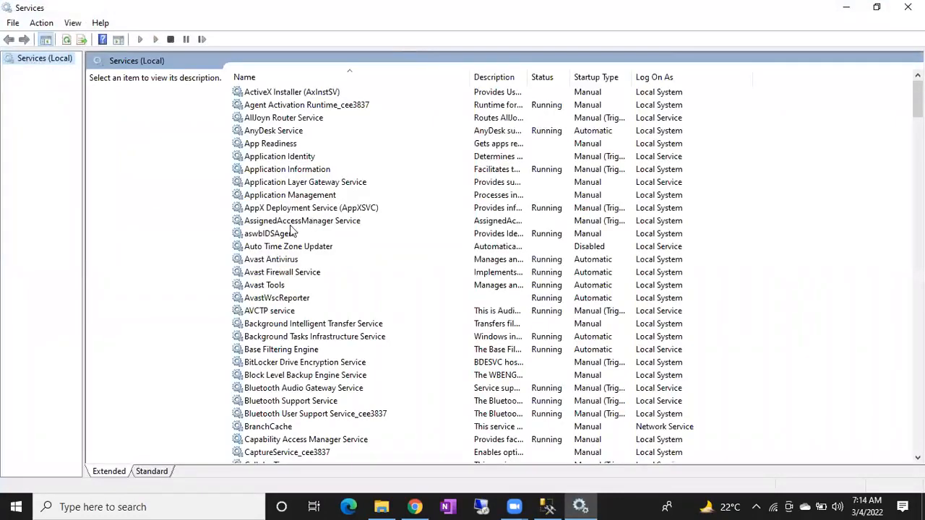
{"action": "left_click", "coordinate": [290, 225]}
{"action": "key", "text": "s"}
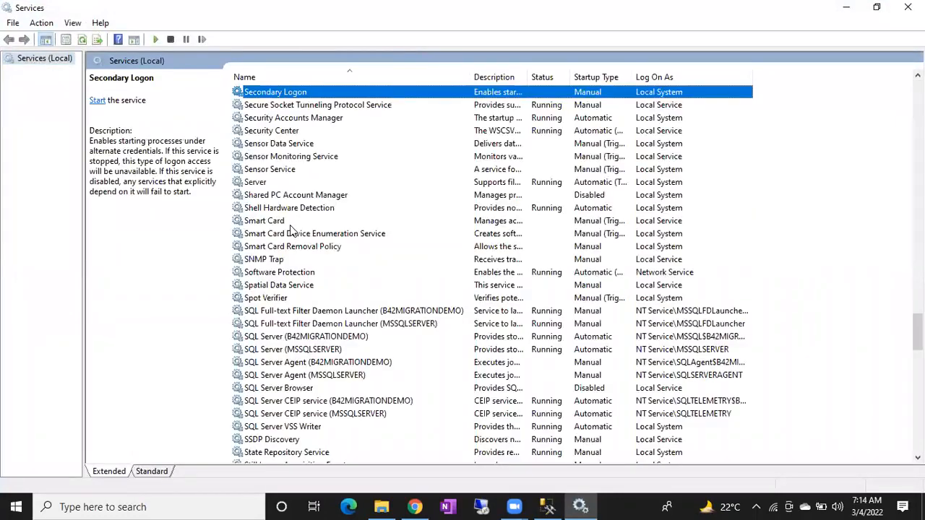
{"action": "left_click", "coordinate": [282, 340]}
{"action": "left_click", "coordinate": [304, 351]}
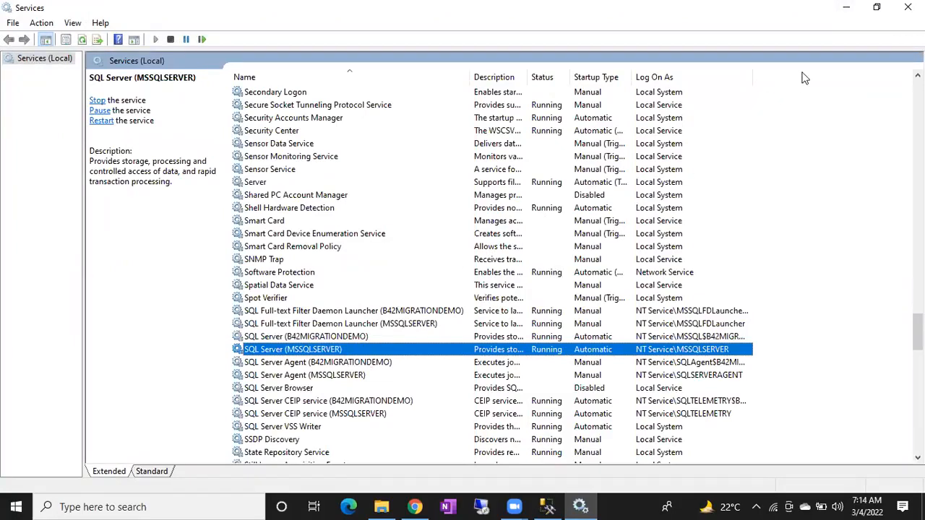
{"action": "left_click", "coordinate": [846, 7]}
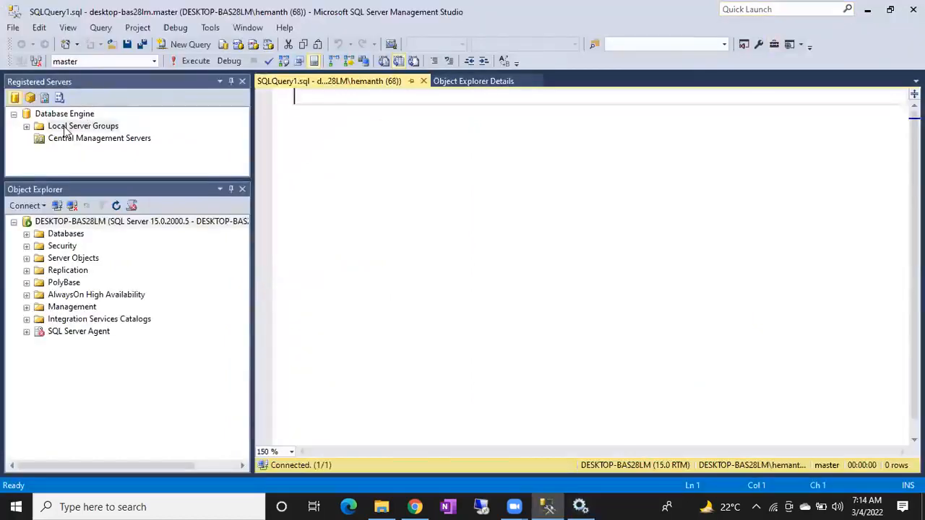
Browse the local database engines for DESKTOP-BAS28LM\B42MIGRATIONDEMO in a new server connection, copy its server name, and dismiss the connection dialog.
{"action": "left_click", "coordinate": [57, 206]}
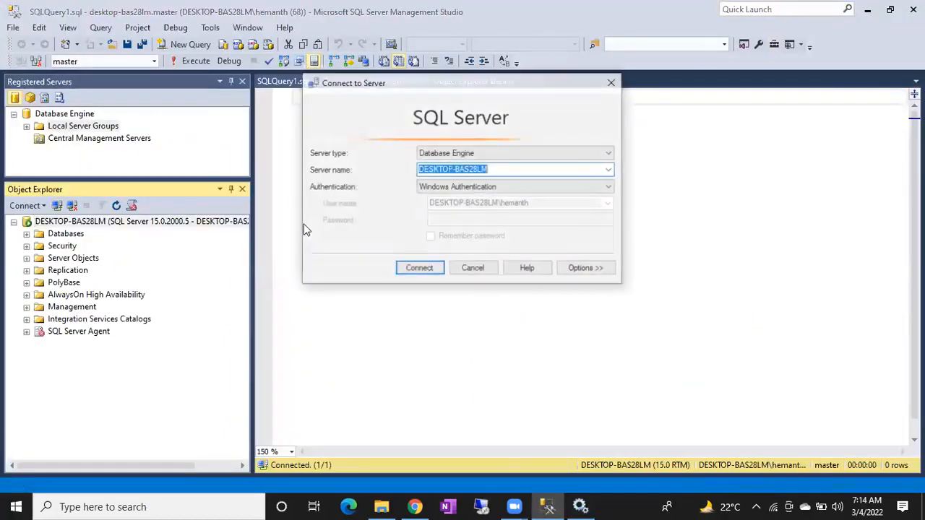
{"action": "left_click", "coordinate": [610, 169]}
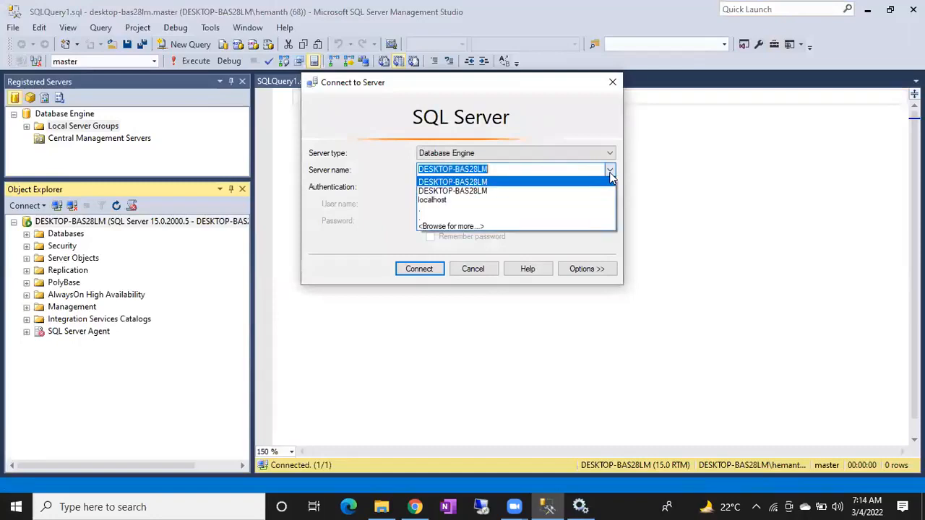
{"action": "left_click", "coordinate": [442, 227]}
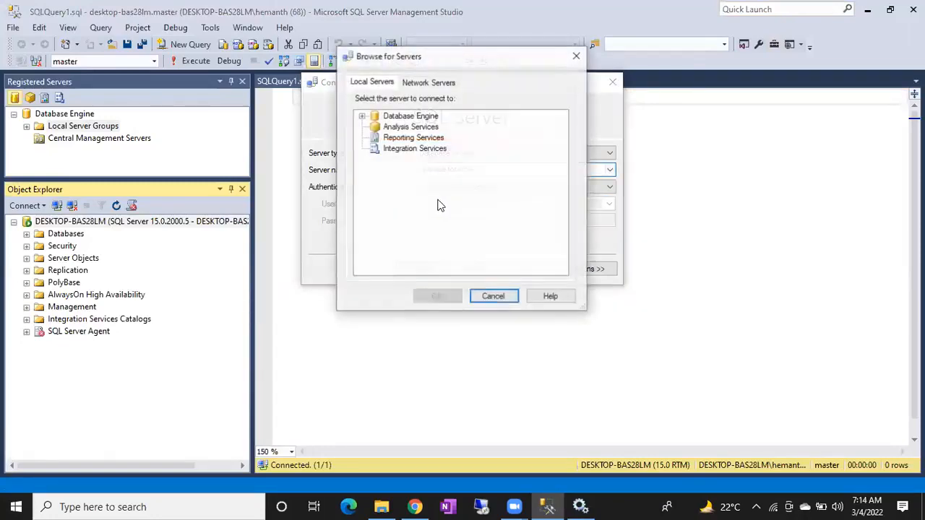
{"action": "left_click", "coordinate": [362, 117]}
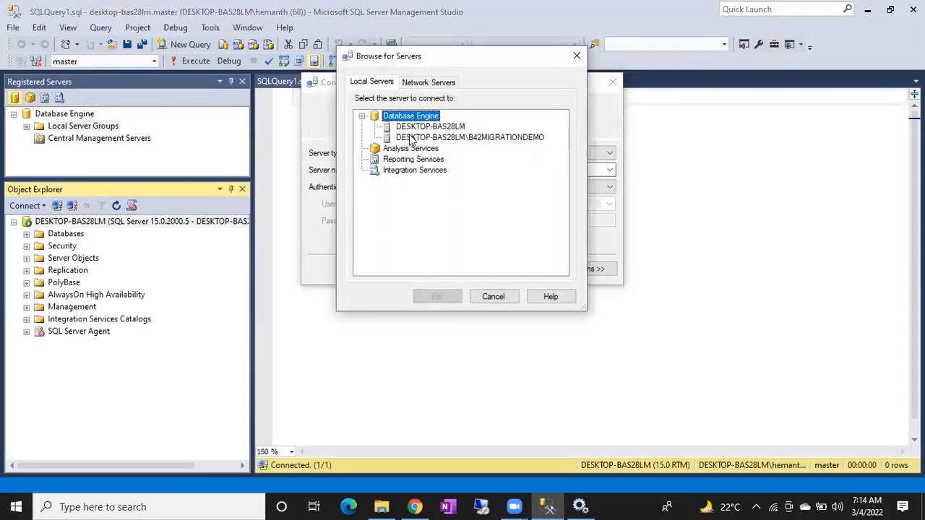
{"action": "left_click", "coordinate": [409, 138]}
{"action": "left_click", "coordinate": [437, 296]}
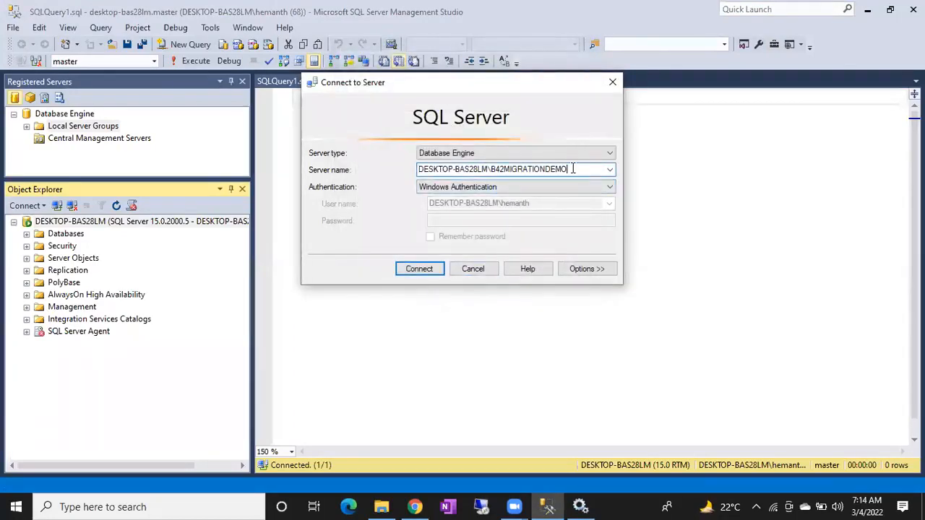
{"action": "double_click", "coordinate": [572, 169]}
{"action": "key", "text": "ctrl+c"}
{"action": "left_click", "coordinate": [473, 269]}
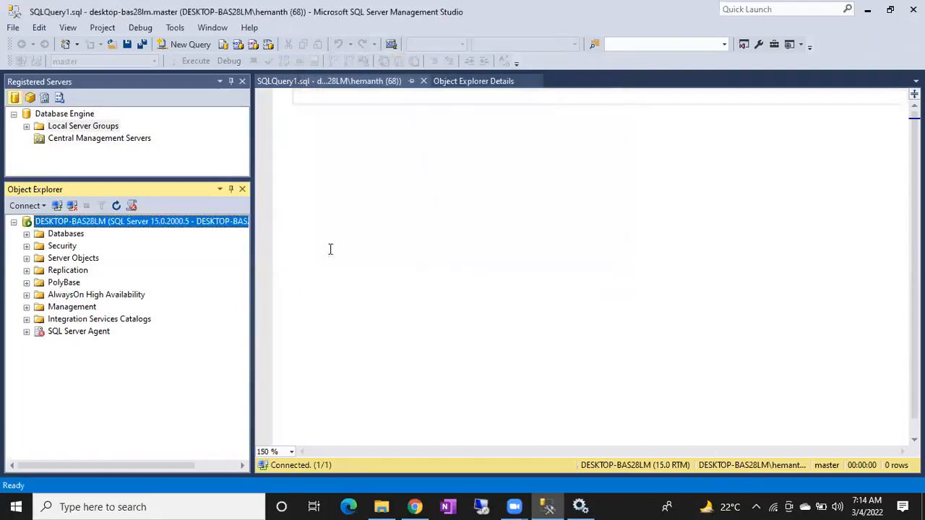
Open a second new query against the Local Server Groups folder.
{"action": "right_click", "coordinate": [66, 128]}
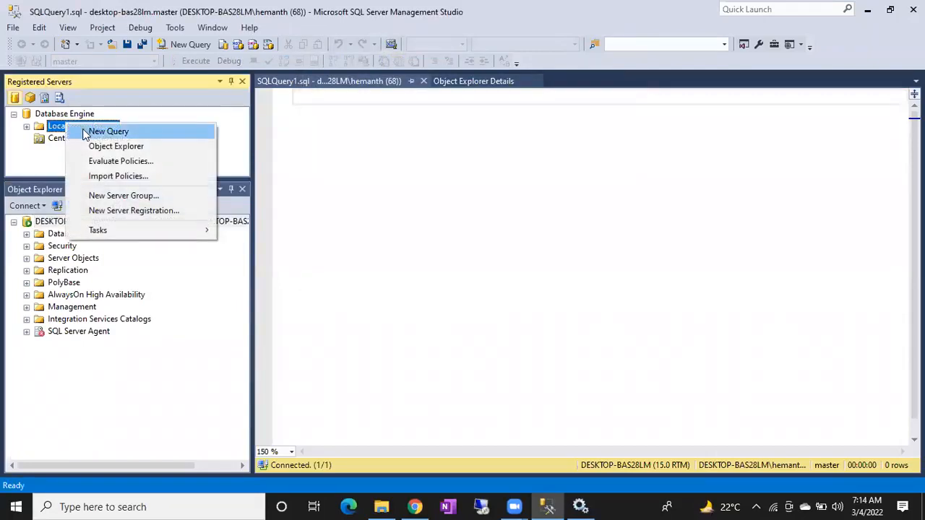
{"action": "left_click", "coordinate": [85, 132]}
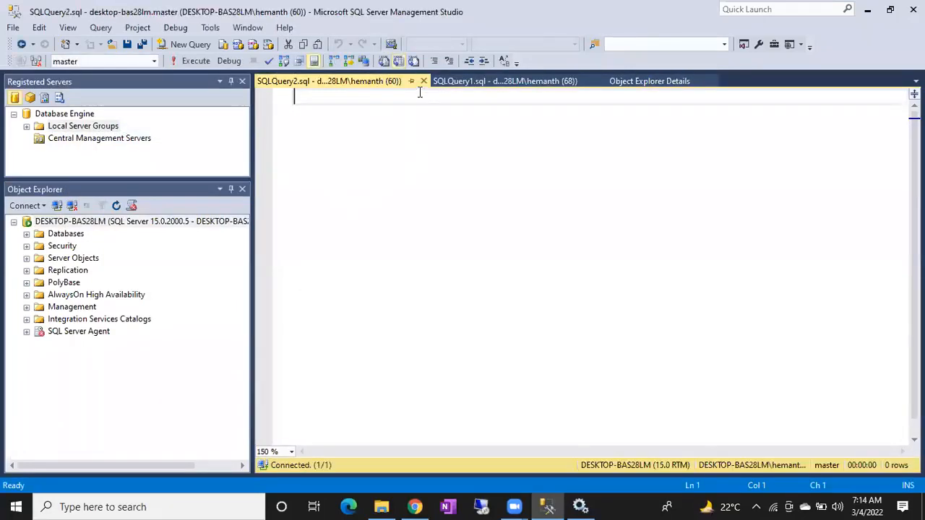
Close the second query and register DESKTOP-BAS28LM\B42MIGRATIONDEMO under Local Server Groups, testing the connection before saving.
{"action": "key", "text": "ctrl+F4"}
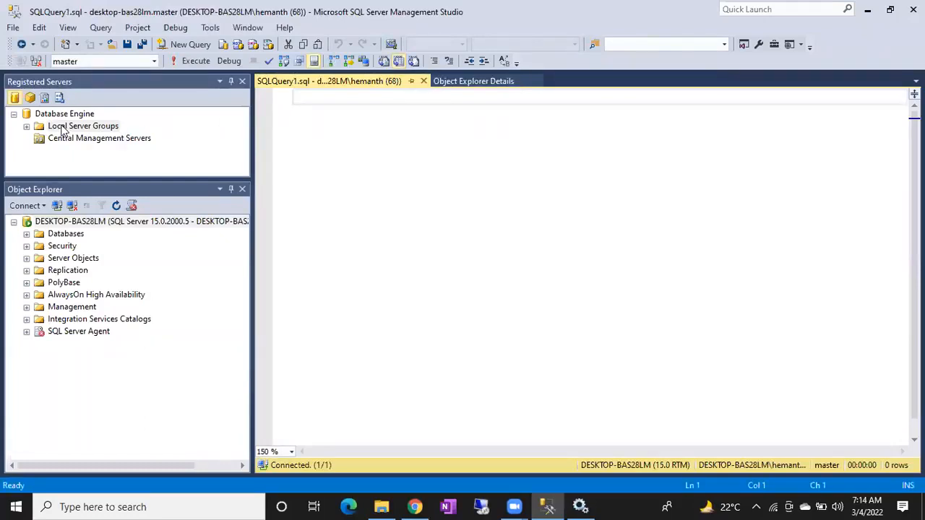
{"action": "right_click", "coordinate": [67, 127]}
{"action": "left_click", "coordinate": [94, 214]}
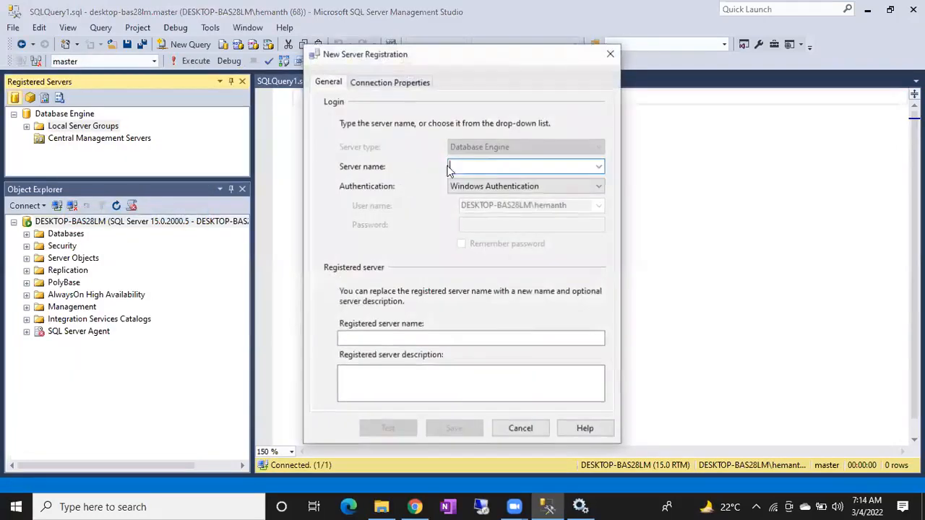
{"action": "key", "text": "ctrl+v"}
{"action": "left_click", "coordinate": [388, 429]}
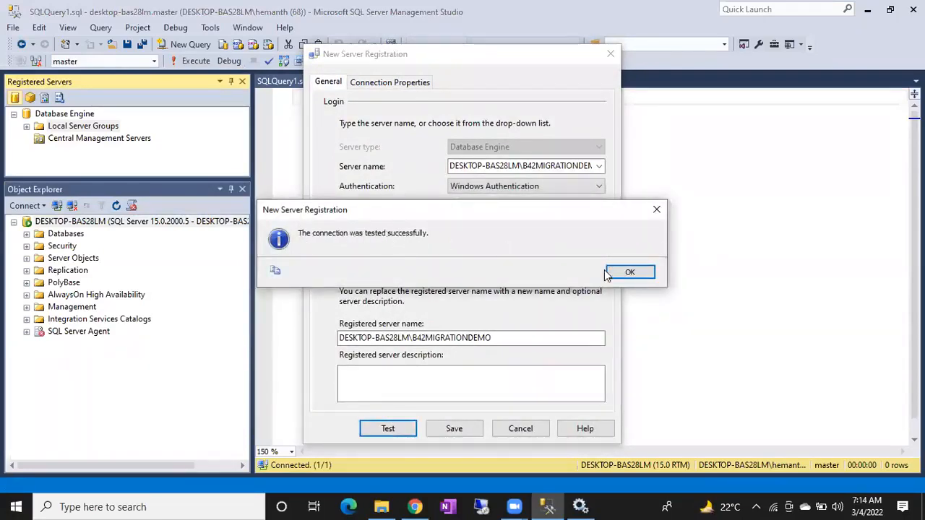
{"action": "left_click", "coordinate": [629, 275]}
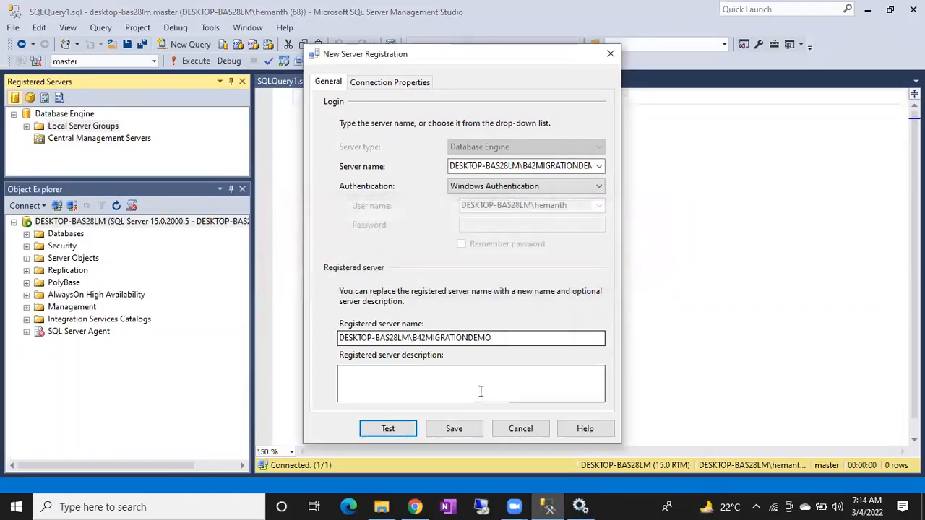
{"action": "left_click", "coordinate": [454, 432]}
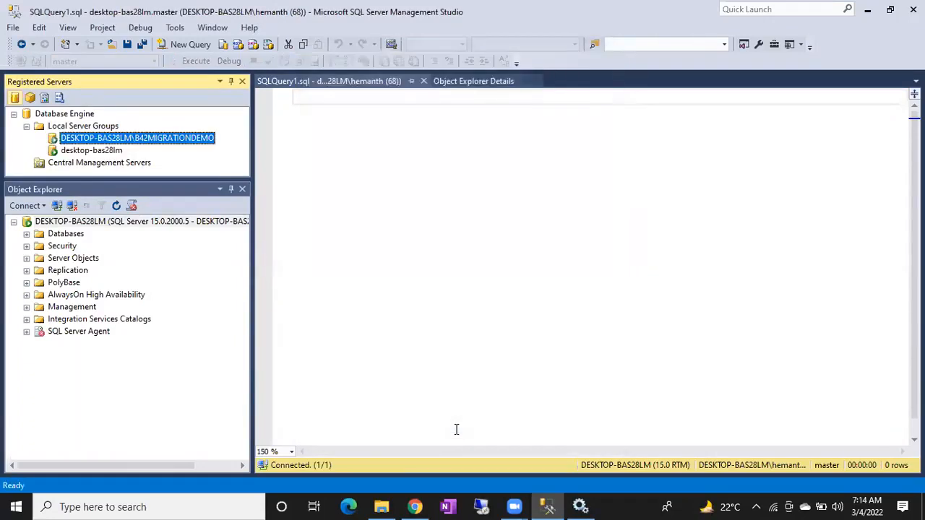
{"action": "left_click", "coordinate": [82, 150]}
{"action": "left_click", "coordinate": [84, 138]}
{"action": "left_click", "coordinate": [82, 152]}
{"action": "left_click", "coordinate": [84, 139]}
{"action": "right_click", "coordinate": [78, 127]}
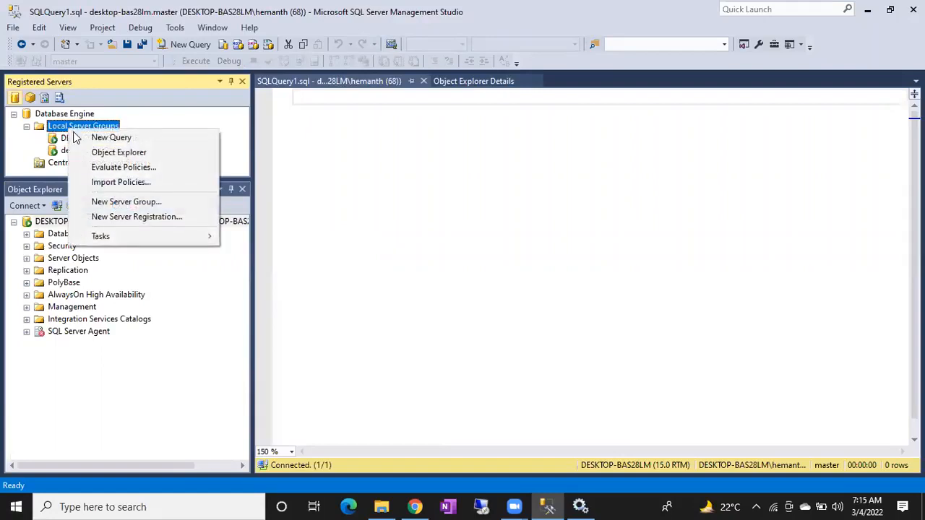
{"action": "left_click", "coordinate": [110, 136]}
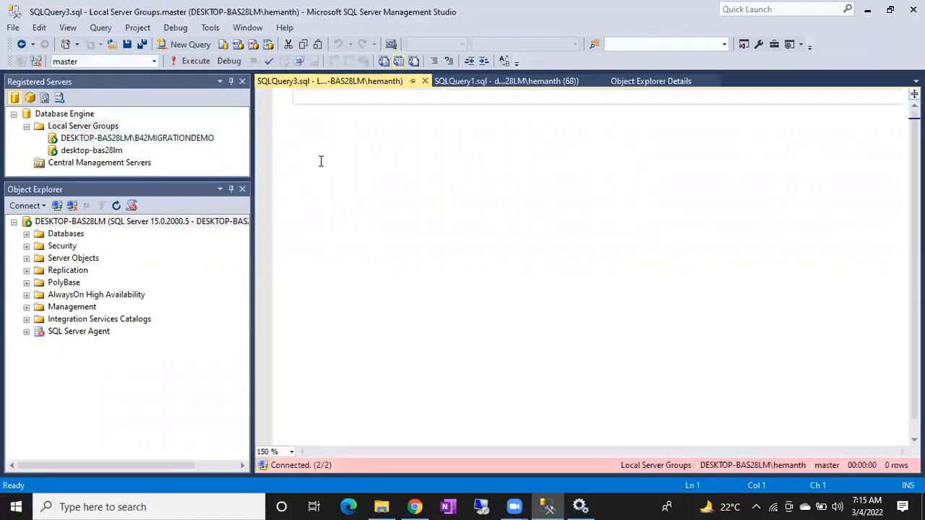
{"action": "type", "text": "select @@version"}
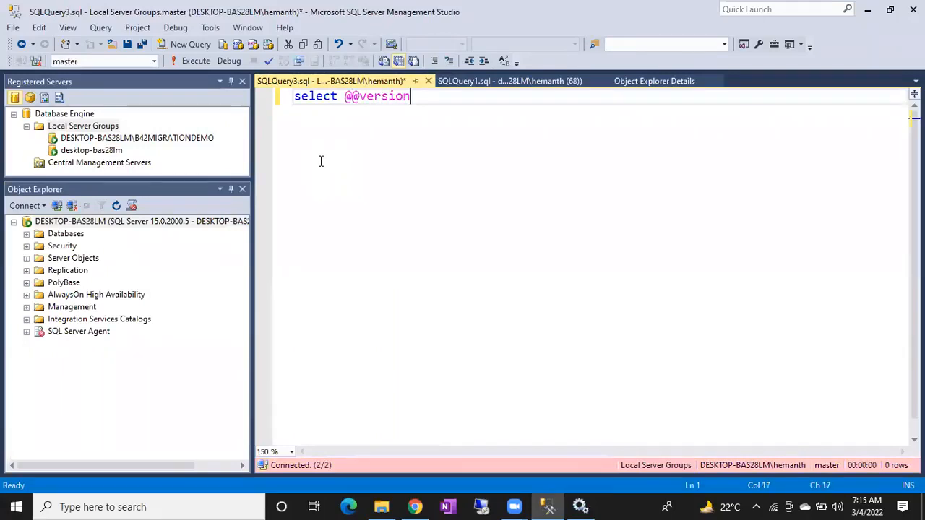
{"action": "key", "text": "F5"}
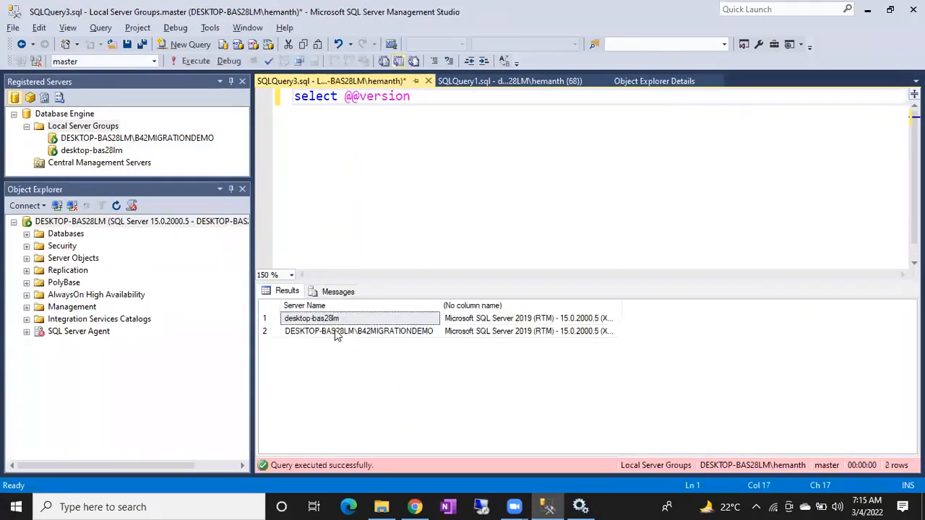
{"action": "left_click", "coordinate": [275, 319]}
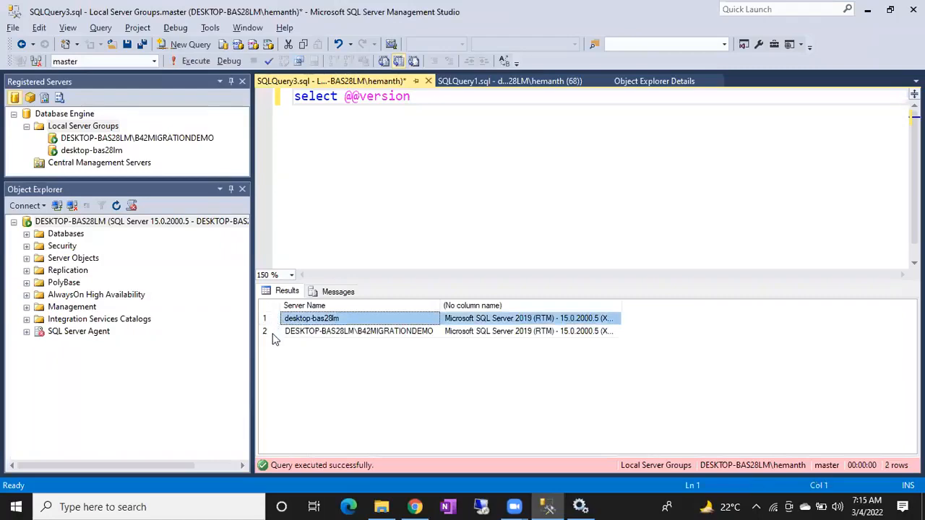
{"action": "left_click", "coordinate": [273, 334]}
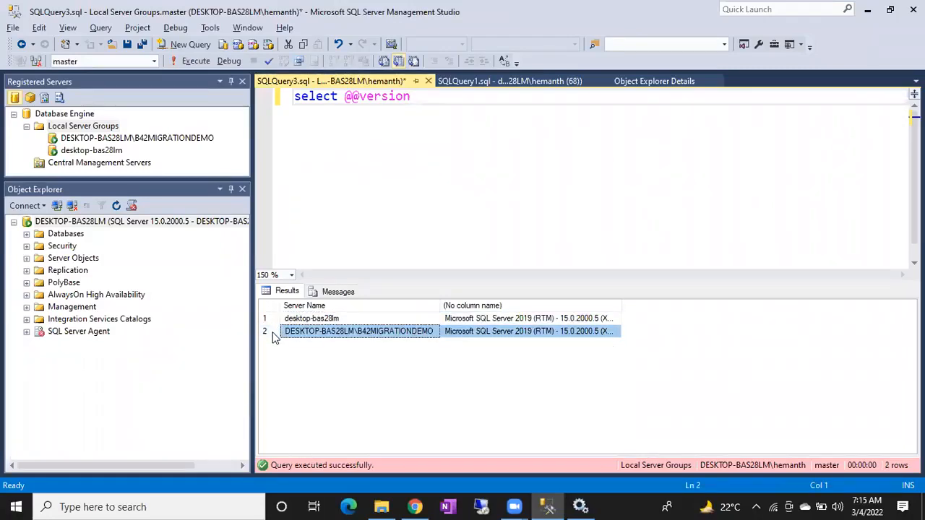
Replace the query text with SP_Helpdb and execute it against the server group.
{"action": "left_click", "coordinate": [439, 126]}
{"action": "key", "text": "ctrl+a"}
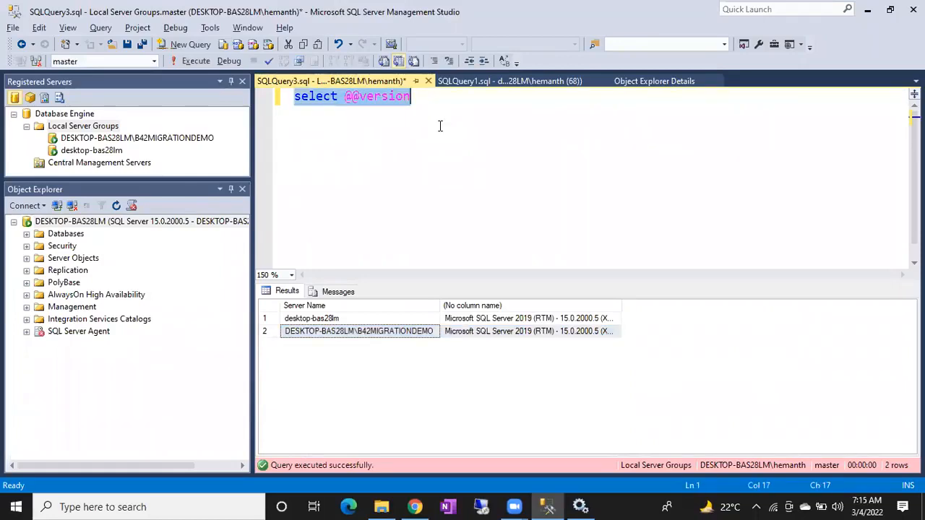
{"action": "type", "text": "SP_Helpdb"}
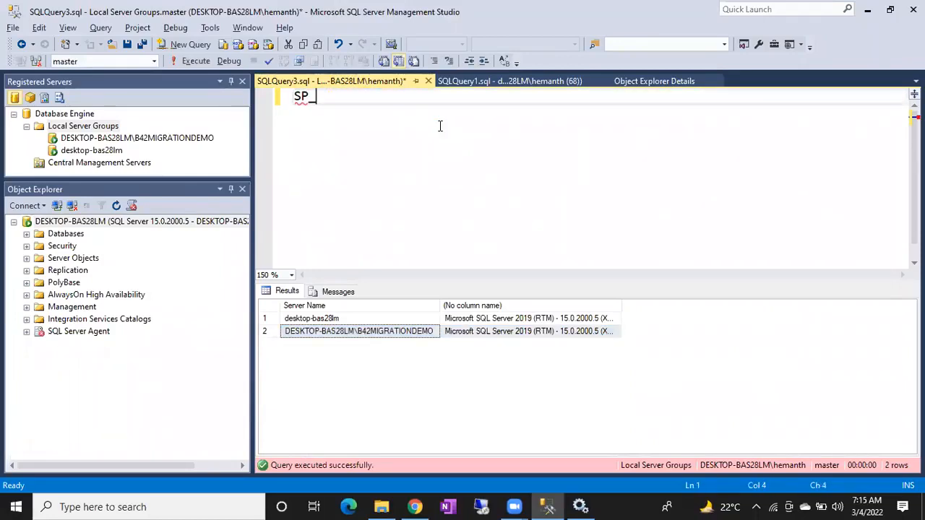
{"action": "key", "text": "F5"}
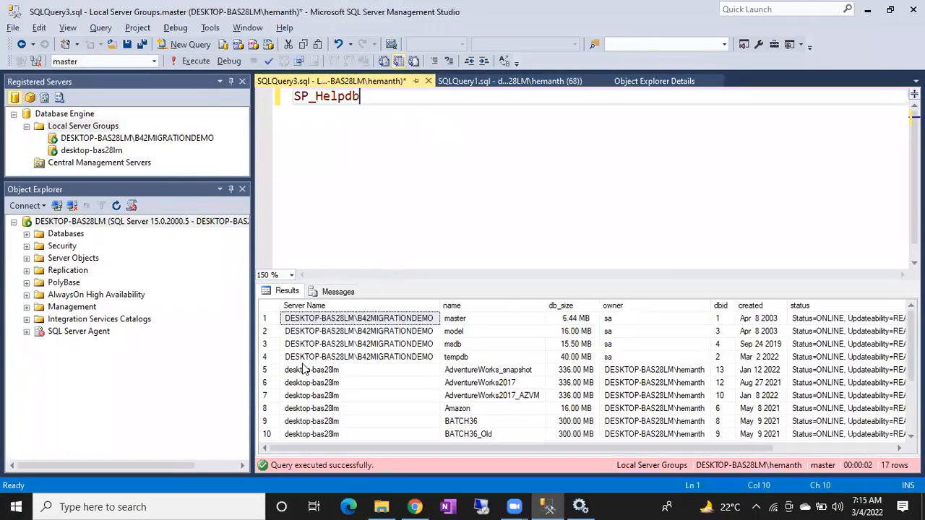
Highlight the result rows for the B42MIGRATIONDEMO instance and examine their database details.
{"action": "left_click", "coordinate": [272, 323]}
{"action": "key", "text": "shift+Down"}
{"action": "key", "text": "shift+Down"}
{"action": "key", "text": "shift+Down"}
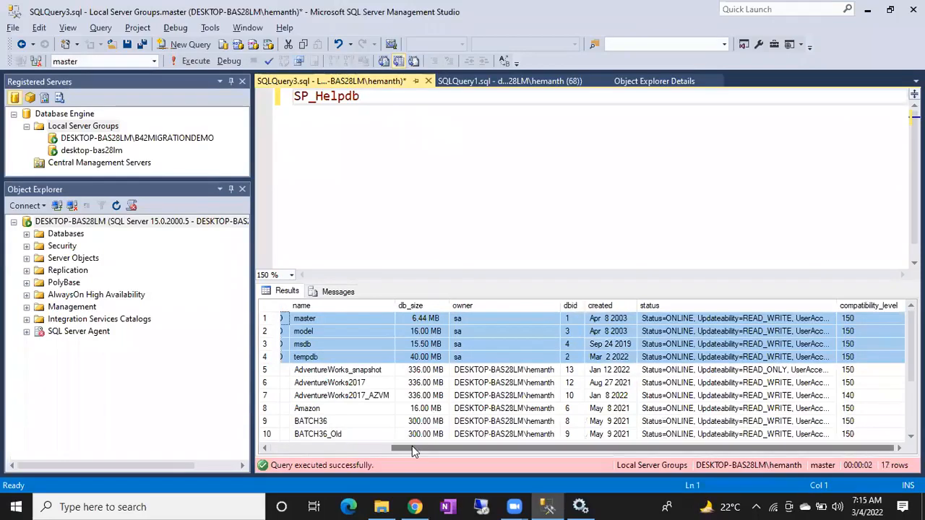
{"action": "left_click_drag", "start_coordinate": [412, 448], "coordinate": [281, 450]}
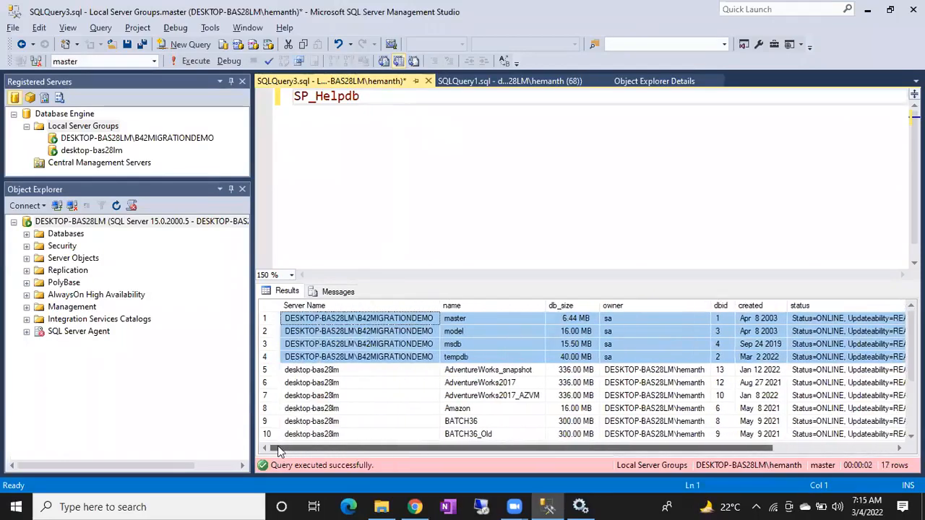
Highlight the result rows for the desktop-bas28lm server and examine their database details through to the compatibility level.
{"action": "left_click", "coordinate": [287, 373]}
{"action": "key", "text": "shift+Down"}
{"action": "key", "text": "shift+Down"}
{"action": "key", "text": "shift+Down"}
{"action": "key", "text": "shift+Down"}
{"action": "key", "text": "shift+Down"}
{"action": "key", "text": "shift+Down"}
{"action": "key", "text": "shift+Down"}
{"action": "key", "text": "shift+Down"}
{"action": "key", "text": "shift+Down"}
{"action": "key", "text": "shift+Down"}
{"action": "key", "text": "shift+Down"}
{"action": "key", "text": "shift+Down"}
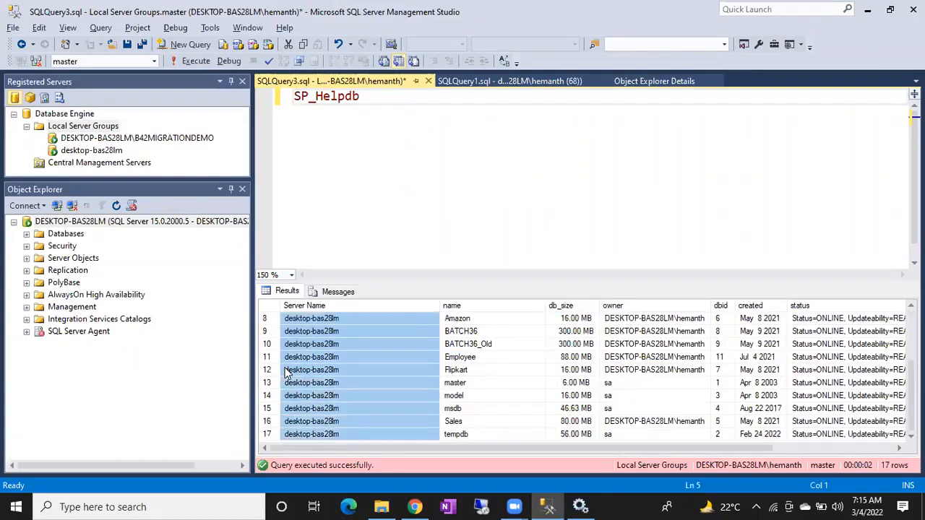
{"action": "key", "text": "shift+Right"}
{"action": "key", "text": "shift+Right"}
{"action": "key", "text": "shift+Right"}
{"action": "key", "text": "shift+Right"}
{"action": "key", "text": "shift+Right"}
{"action": "key", "text": "shift+Right"}
{"action": "key", "text": "shift+Right"}
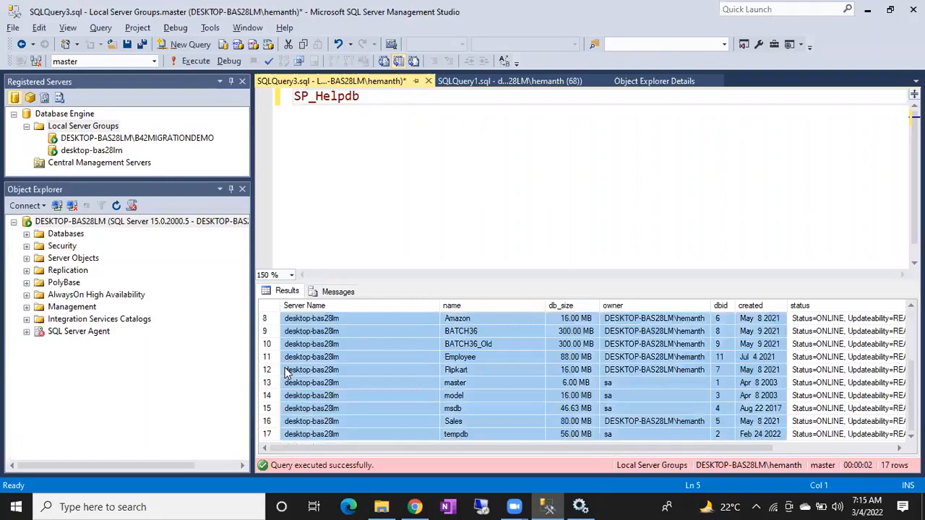
{"action": "scroll", "coordinate": [287, 373], "scroll_direction": "up", "scroll_amount": 3}
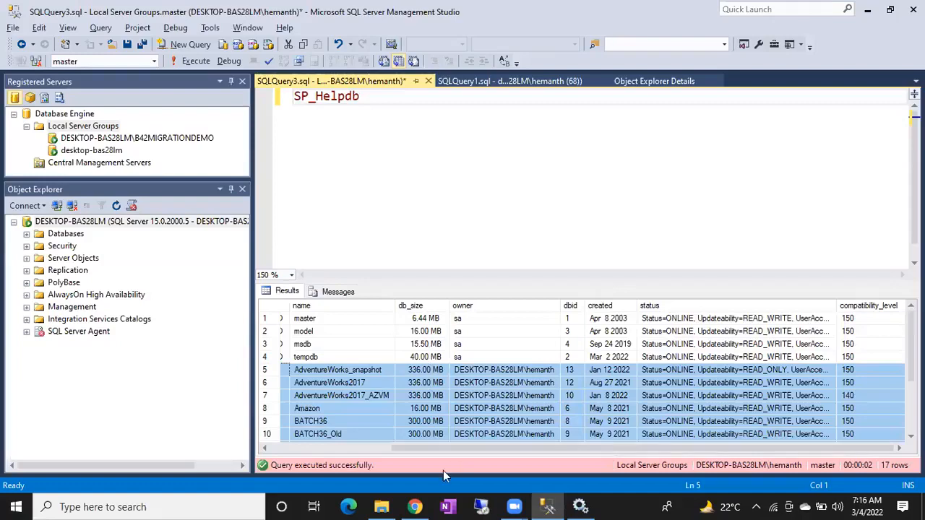
Switch to Chrome and view the BATCH 42 diagram in diagrams.net.
{"action": "left_click", "coordinate": [415, 507]}
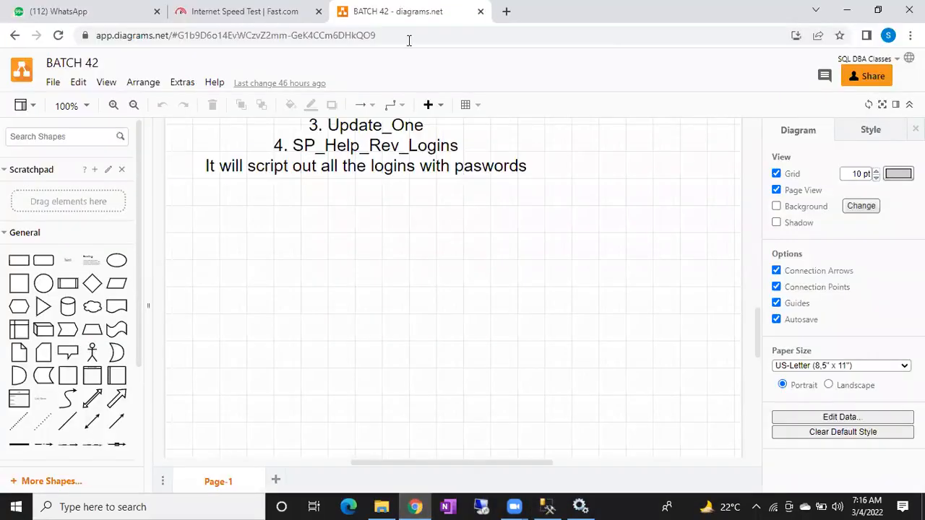
{"action": "left_click", "coordinate": [409, 41]}
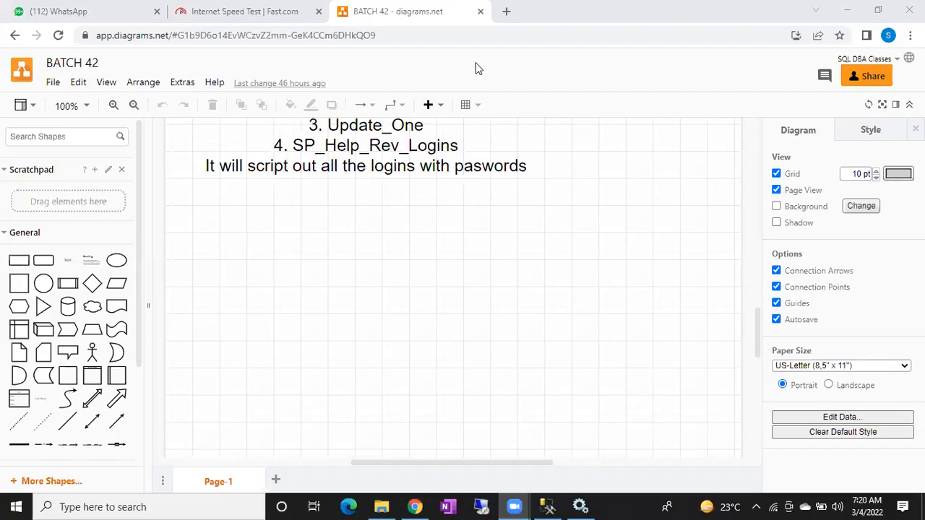
Return to SQL Server Management Studio and close the Registered Servers pane.
{"action": "left_click", "coordinate": [547, 507]}
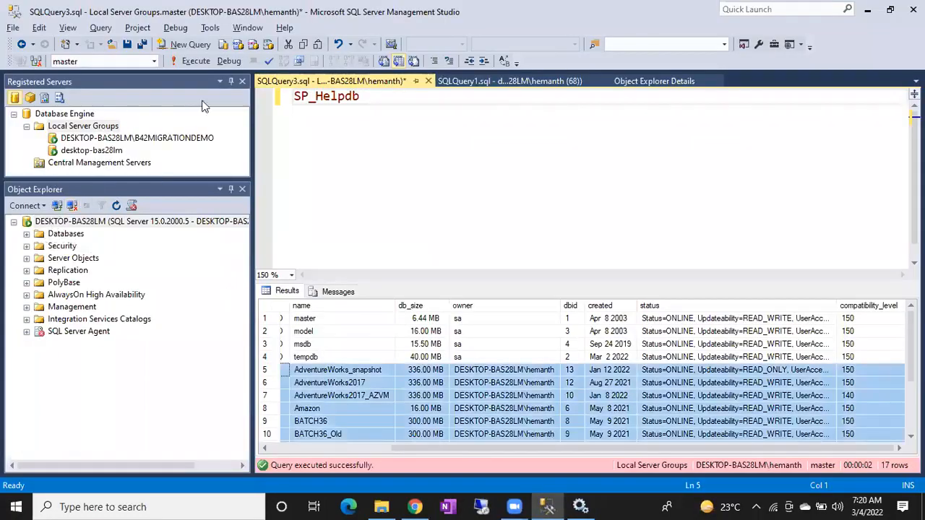
{"action": "left_click", "coordinate": [242, 81]}
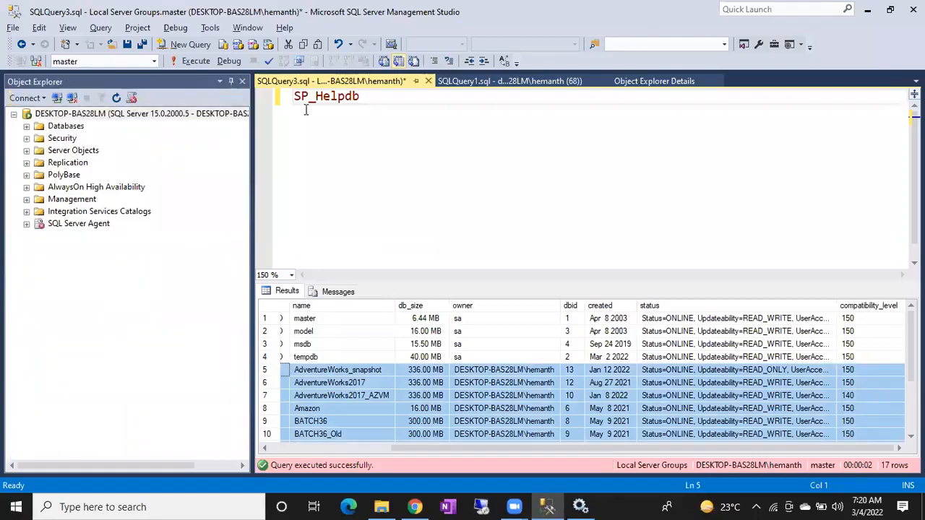
{"action": "left_click", "coordinate": [560, 110]}
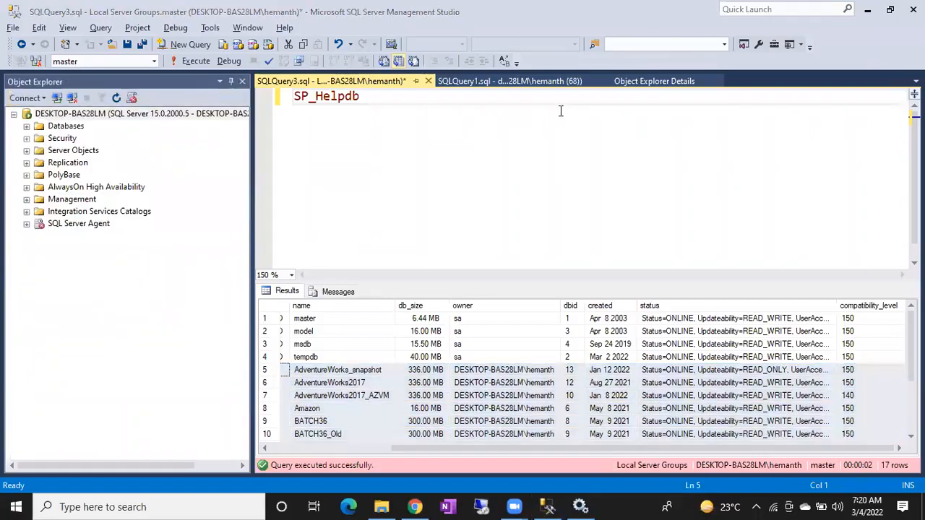
Inspect the compatibility level choices in the Amazon database's property options, and dismiss the properties without changes.
{"action": "left_click", "coordinate": [27, 126]}
{"action": "left_click", "coordinate": [75, 189]}
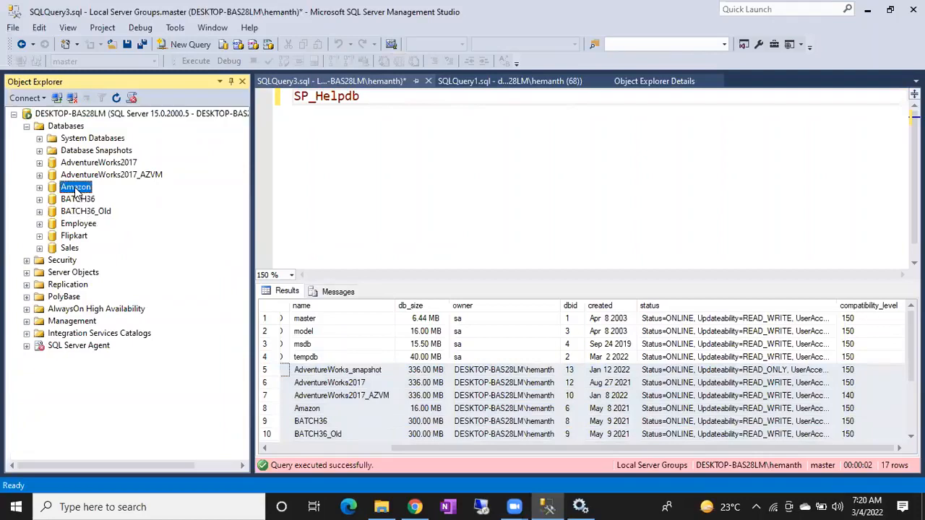
{"action": "right_click", "coordinate": [76, 190]}
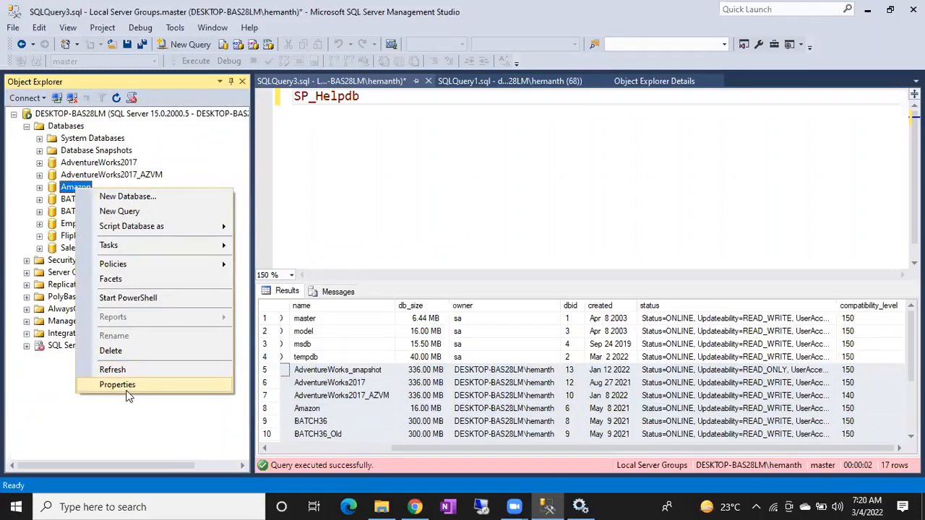
{"action": "left_click", "coordinate": [127, 389]}
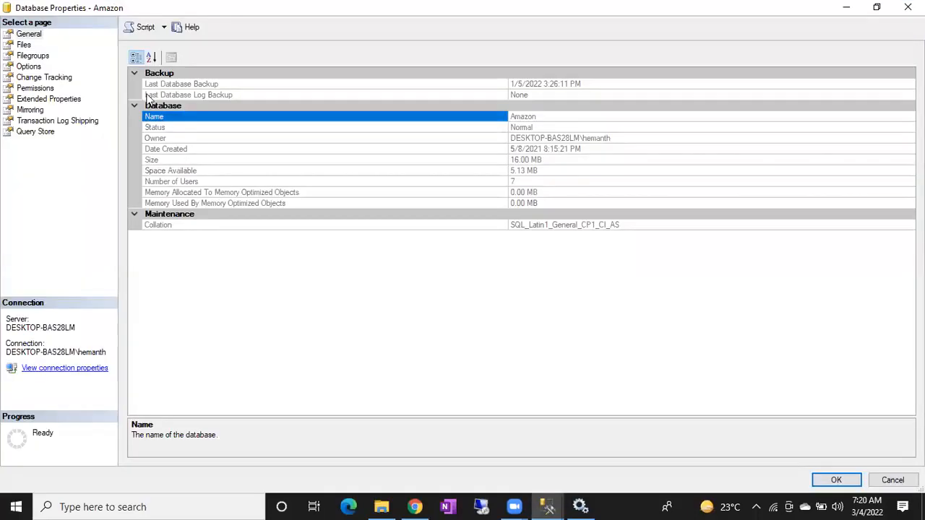
{"action": "left_click", "coordinate": [33, 66]}
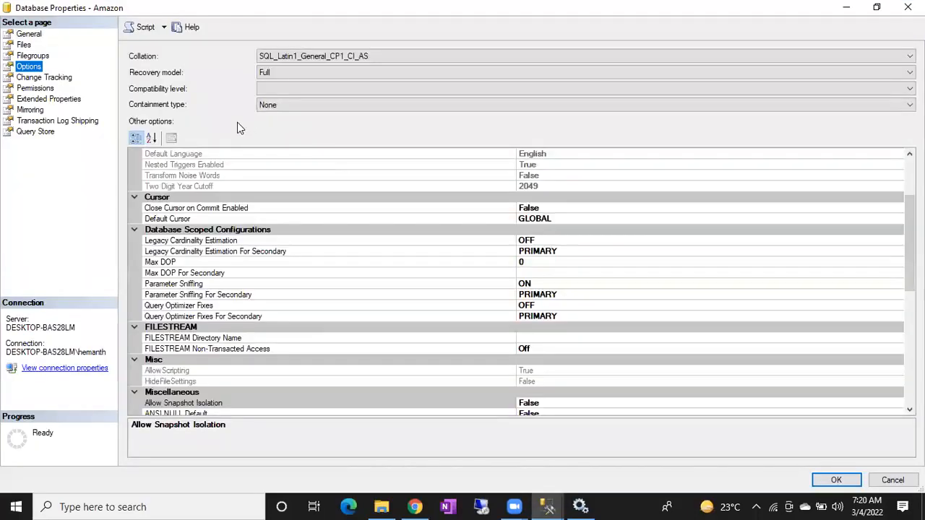
{"action": "left_click", "coordinate": [281, 93]}
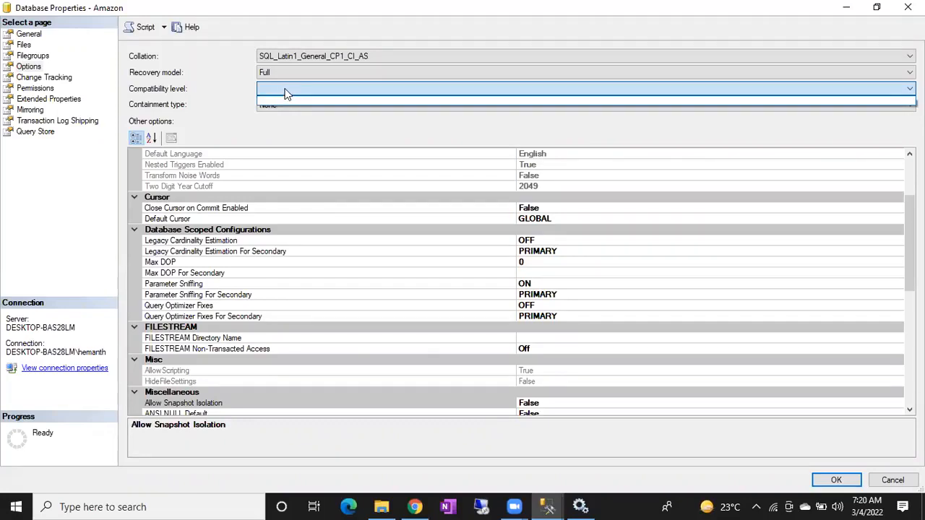
{"action": "left_click", "coordinate": [285, 89]}
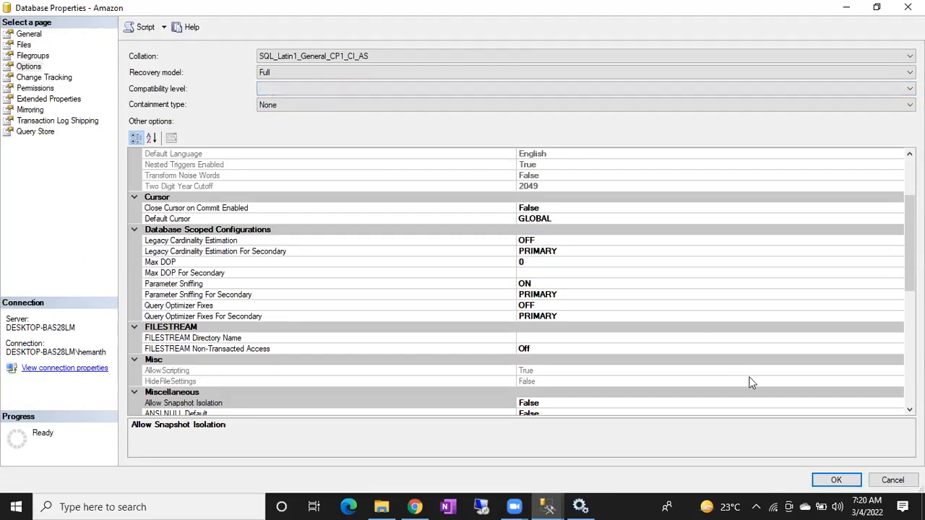
{"action": "left_click", "coordinate": [336, 92]}
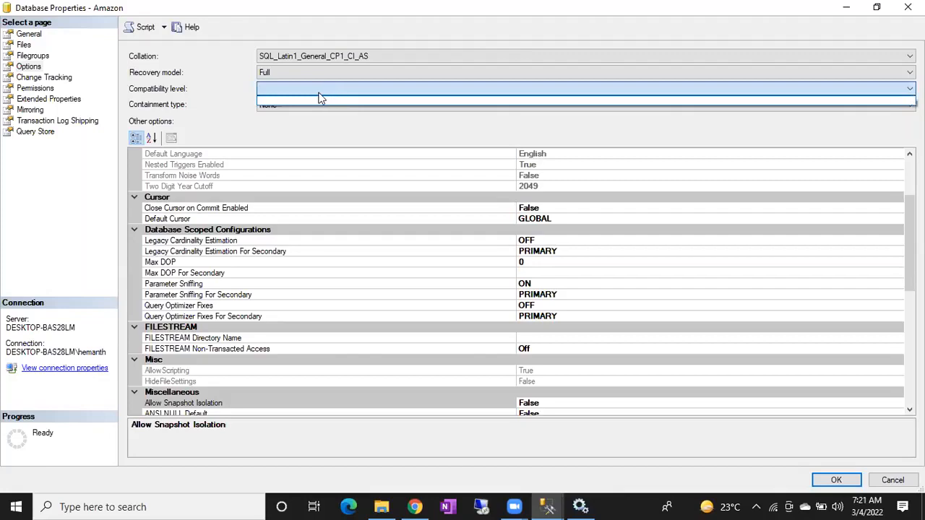
{"action": "left_click", "coordinate": [321, 97]}
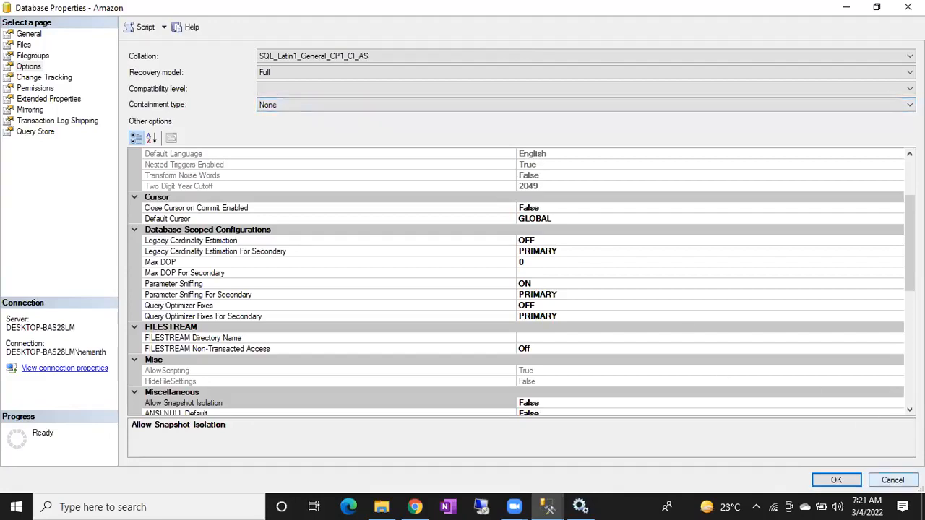
{"action": "left_click", "coordinate": [892, 479]}
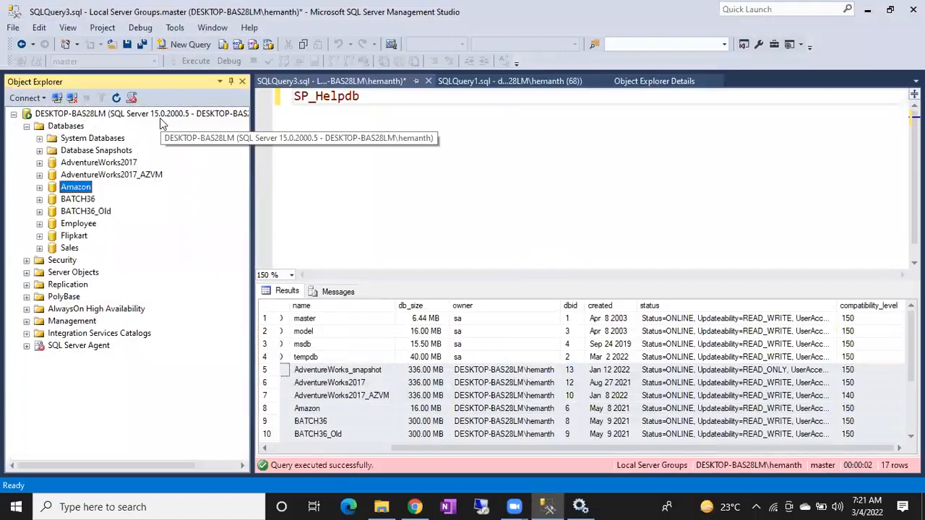
{"action": "left_click", "coordinate": [160, 118]}
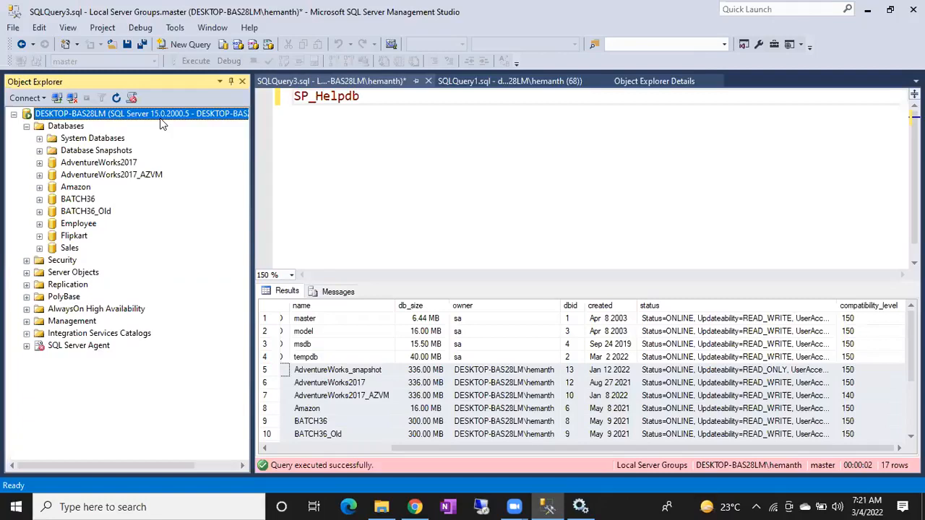
{"action": "left_click", "coordinate": [81, 187]}
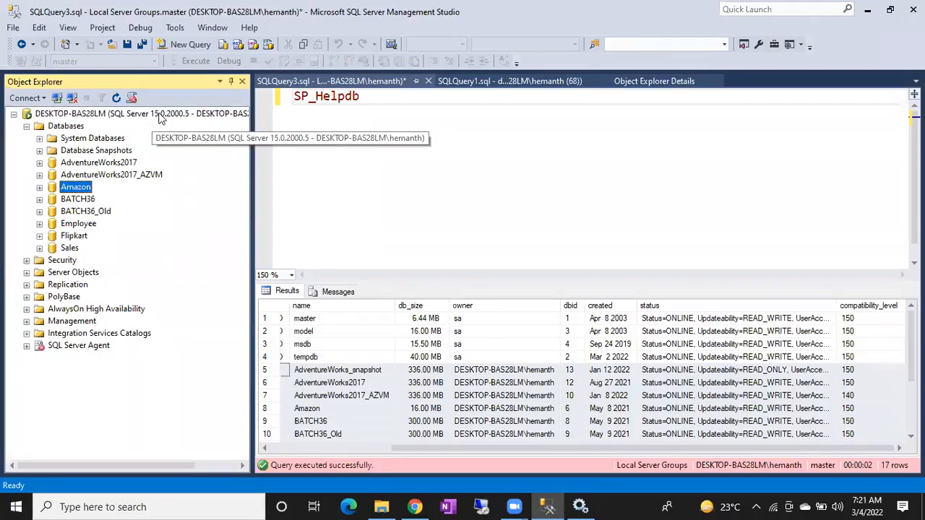
Highlight the compatibility_level column in the SP_Helpdb results and examine the AdventureWorks2017_AZVM database's row.
{"action": "left_click", "coordinate": [160, 117]}
{"action": "left_click", "coordinate": [83, 189]}
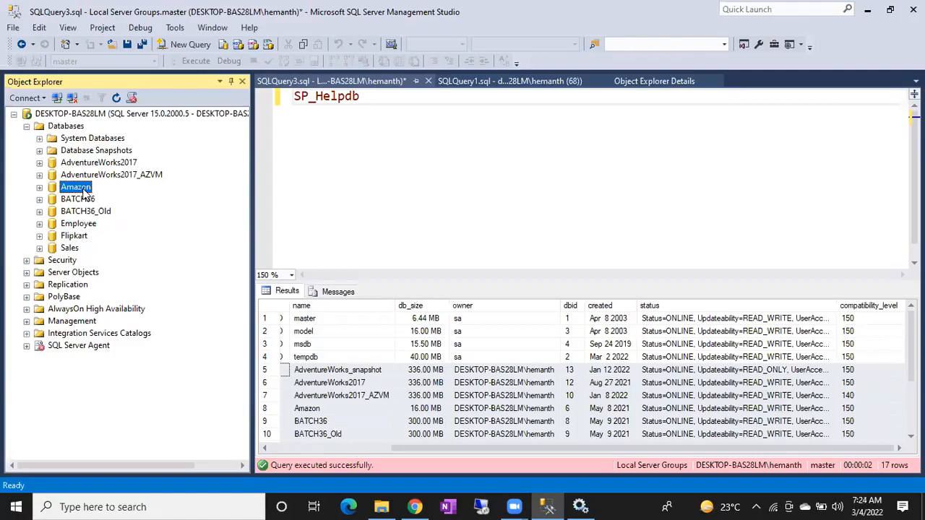
{"action": "left_click", "coordinate": [374, 123]}
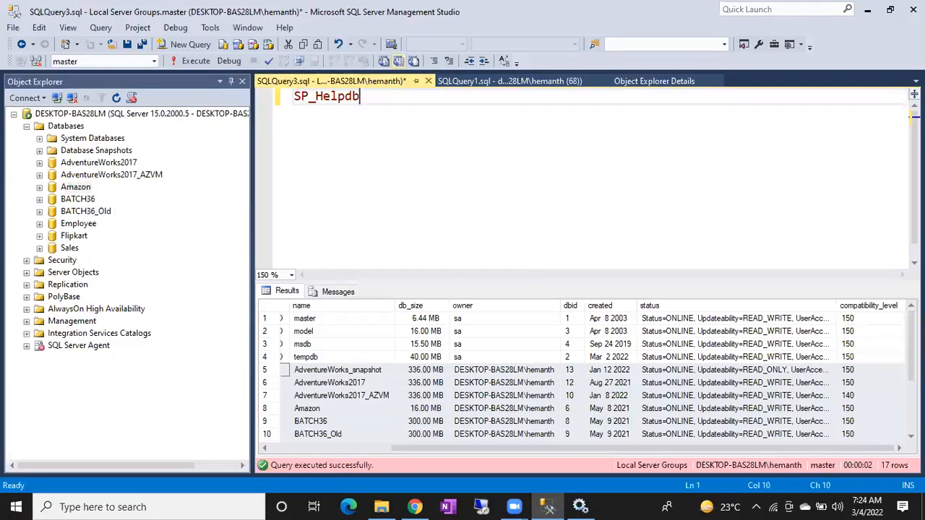
{"action": "left_click", "coordinate": [871, 307]}
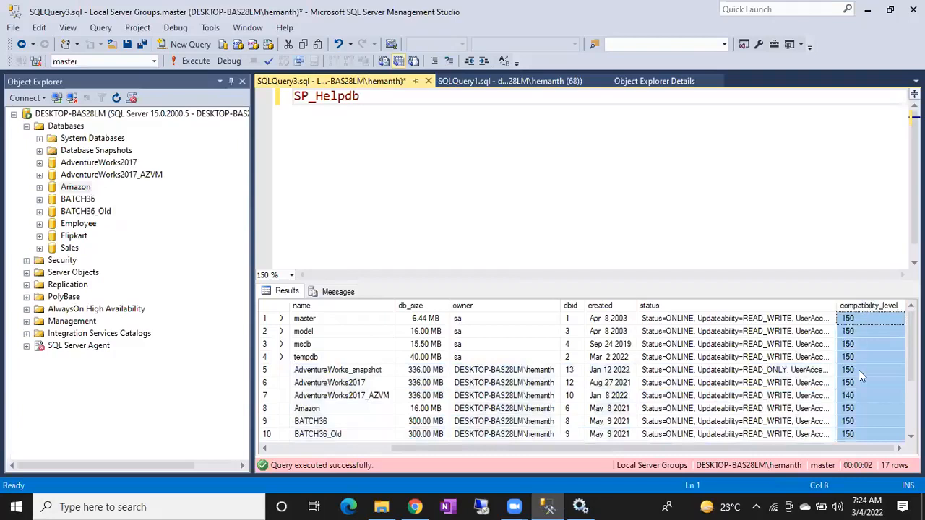
{"action": "left_click", "coordinate": [858, 390]}
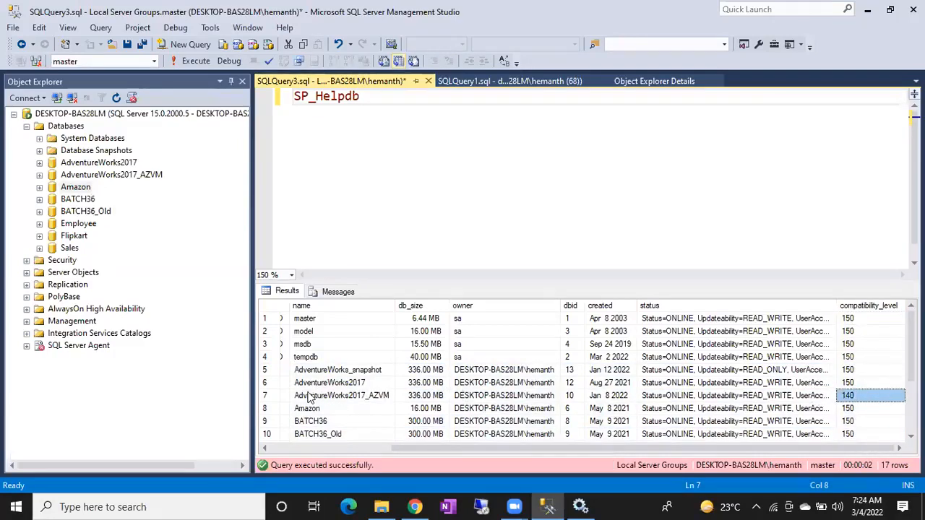
{"action": "left_click", "coordinate": [269, 400]}
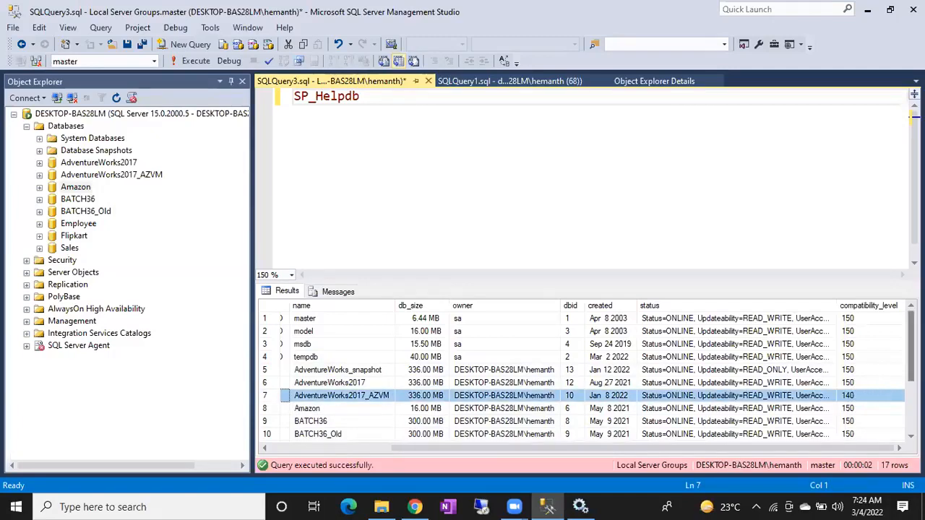
Examine the compatibility levels of the Employee and Sales databases further down the SP_Helpdb results, highlighting their rows.
{"action": "scroll", "coordinate": [862, 379], "scroll_direction": "down", "scroll_amount": 2}
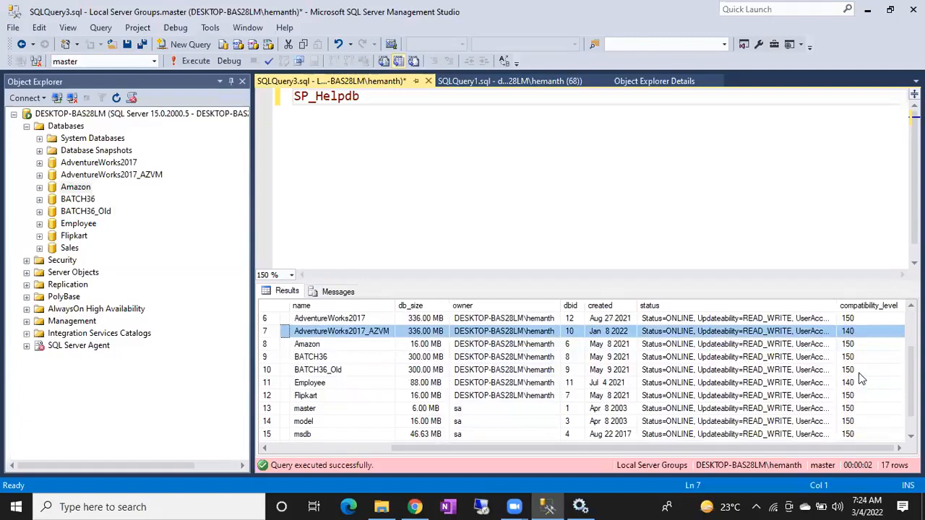
{"action": "left_click", "coordinate": [857, 383]}
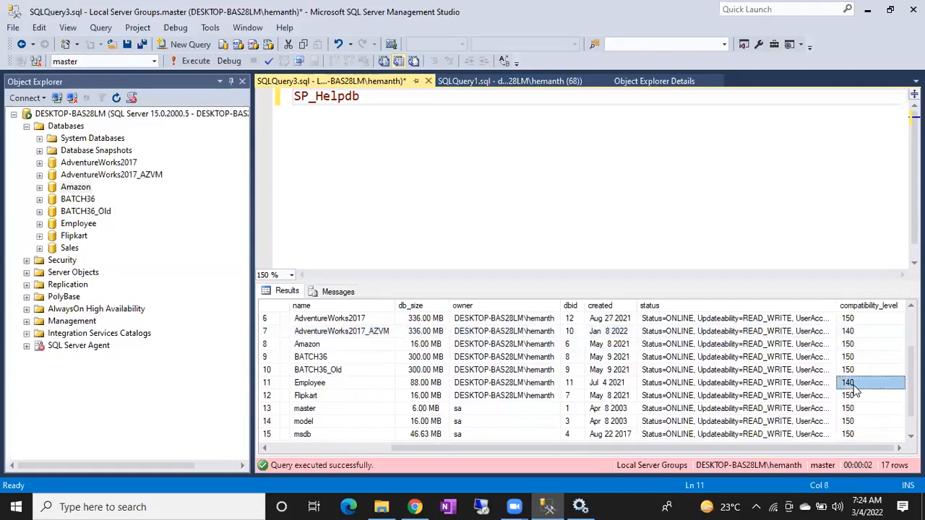
{"action": "left_click", "coordinate": [266, 383]}
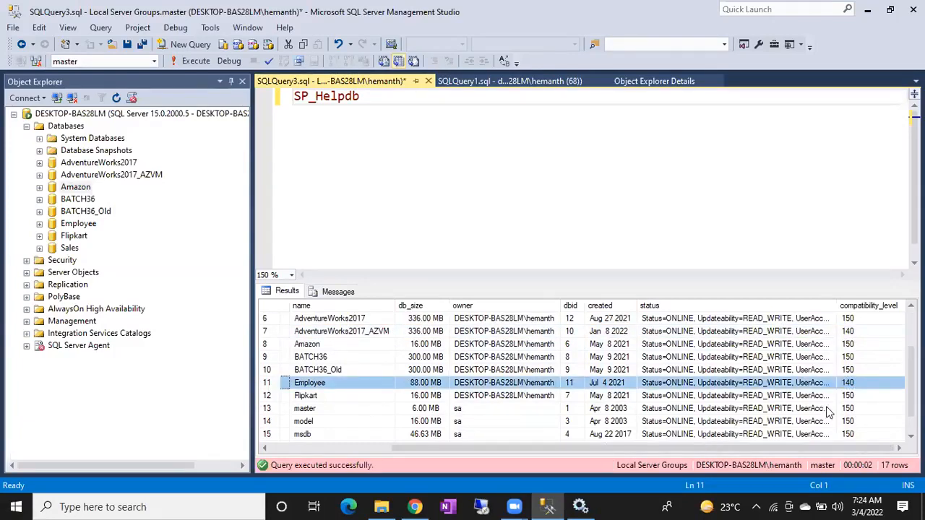
{"action": "scroll", "coordinate": [911, 390], "scroll_direction": "down", "scroll_amount": 1}
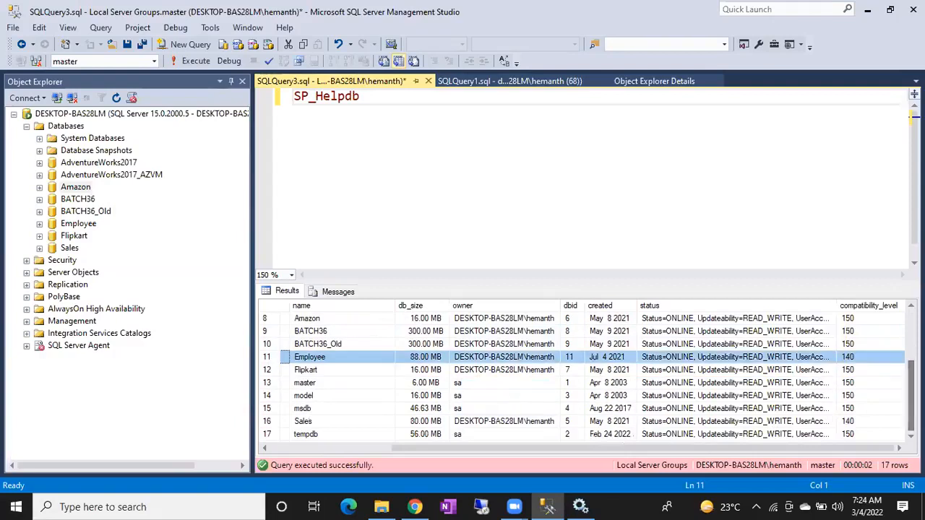
{"action": "left_click", "coordinate": [857, 422]}
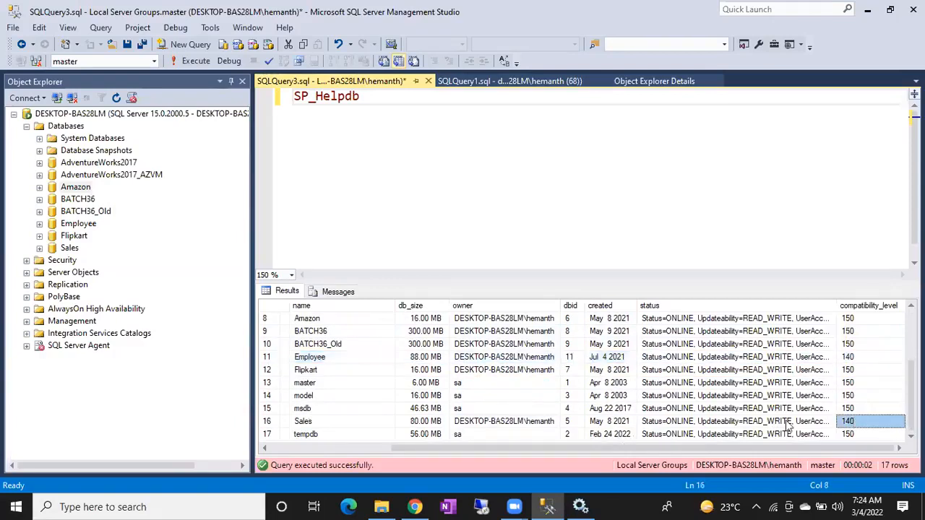
{"action": "left_click", "coordinate": [267, 422]}
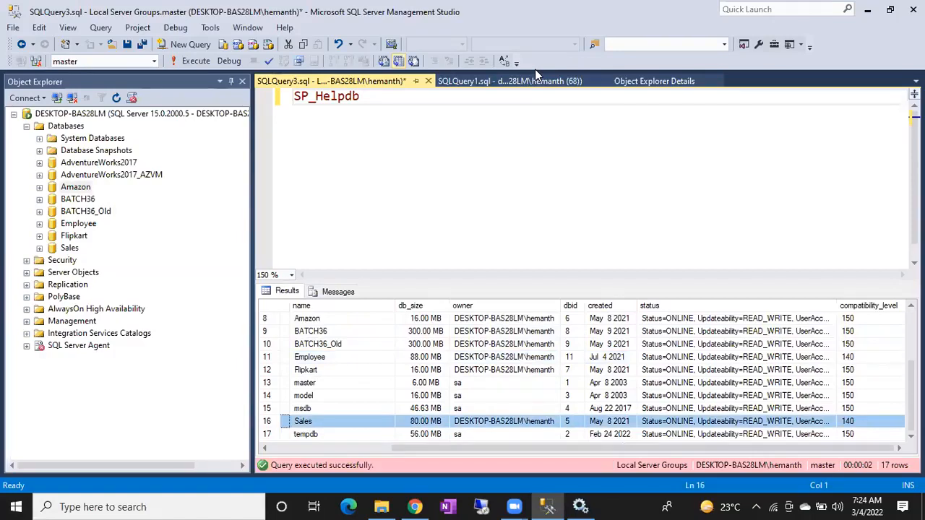
{"action": "left_click", "coordinate": [535, 69]}
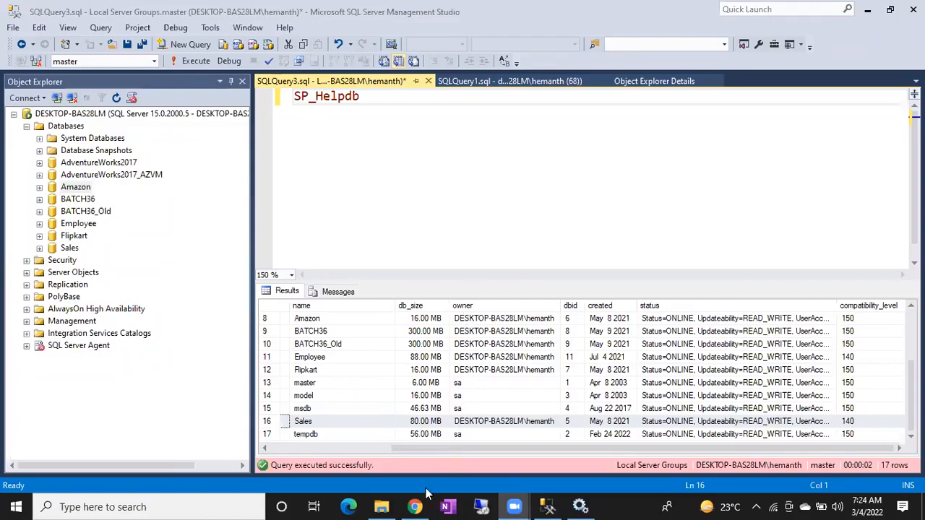
Switch to the BATCH 42 diagram in Chrome, add a text box below the login notes and set its font size to 20 pt.
{"action": "left_click", "coordinate": [415, 506]}
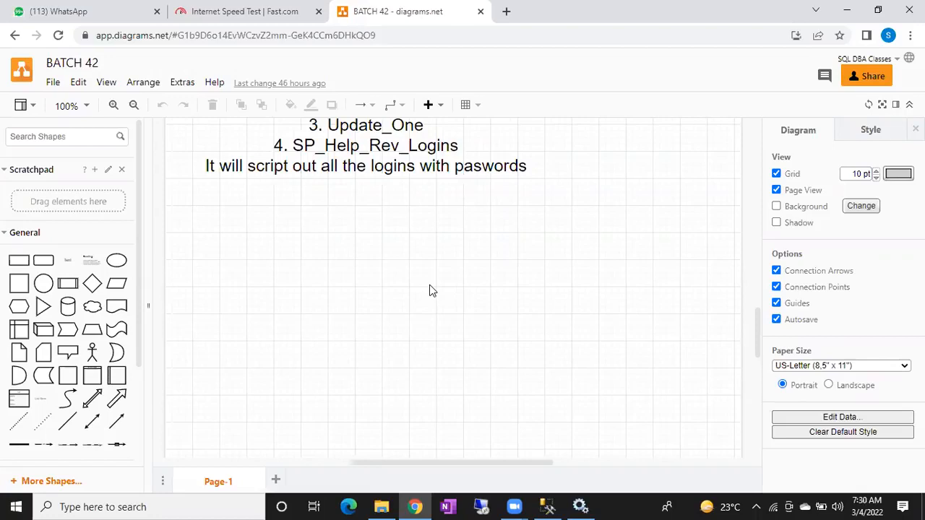
{"action": "double_click", "coordinate": [398, 238]}
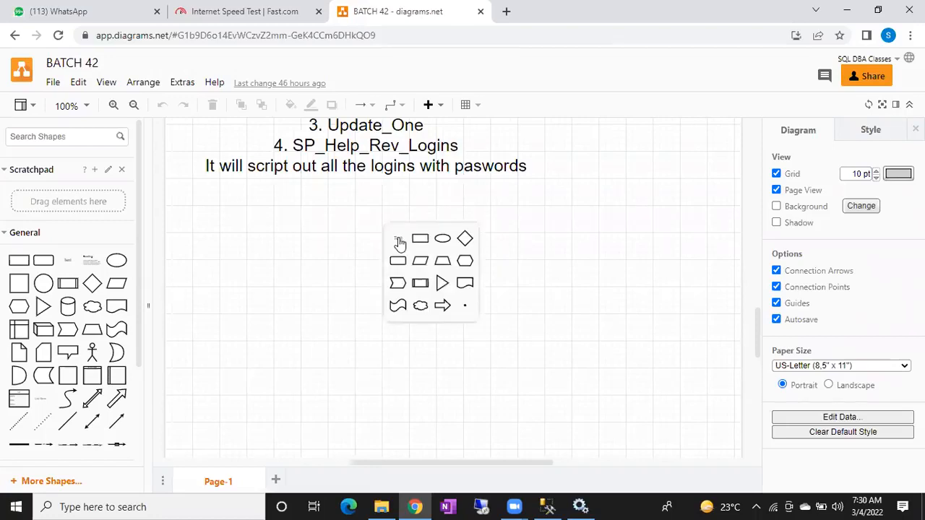
{"action": "left_click", "coordinate": [398, 240]}
{"action": "double_click", "coordinate": [889, 213]}
{"action": "type", "text": "20"}
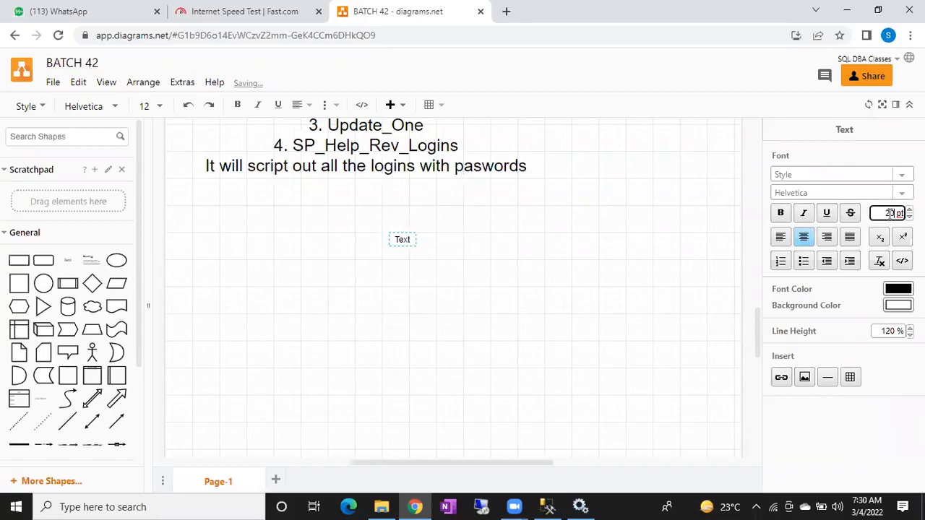
{"action": "key", "text": "Return"}
Enter "Active Directory" in the new text box and move it slightly to the right and down on the page.
{"action": "type", "text": "Active P"}
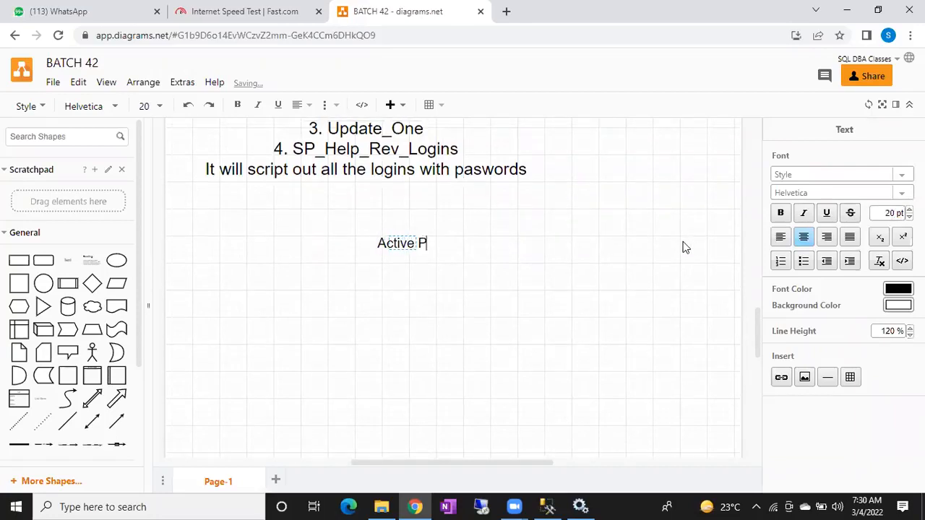
{"action": "key", "text": "BackSpace"}
{"action": "type", "text": "Directory"}
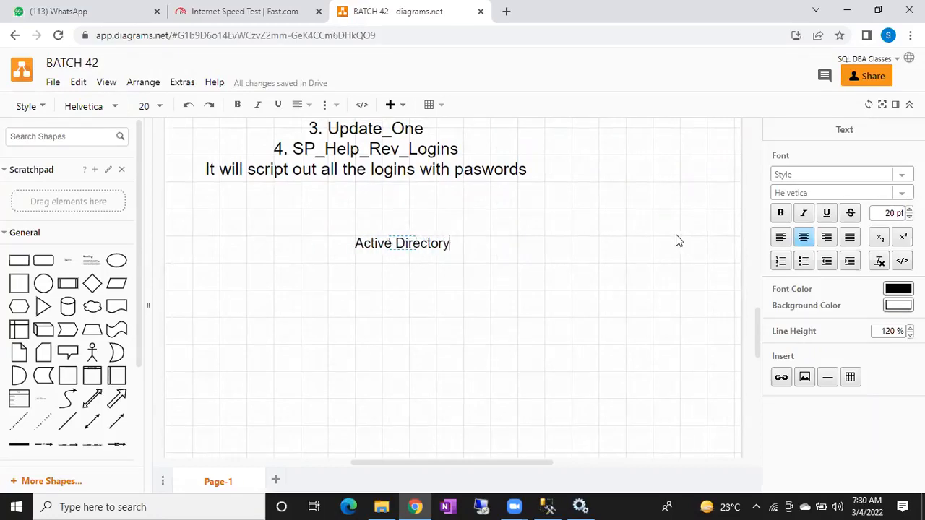
{"action": "left_click", "coordinate": [677, 241]}
{"action": "left_click_drag", "start_coordinate": [421, 243], "coordinate": [461, 255]}
{"action": "scroll", "coordinate": [485, 283], "scroll_direction": "down", "scroll_amount": 3}
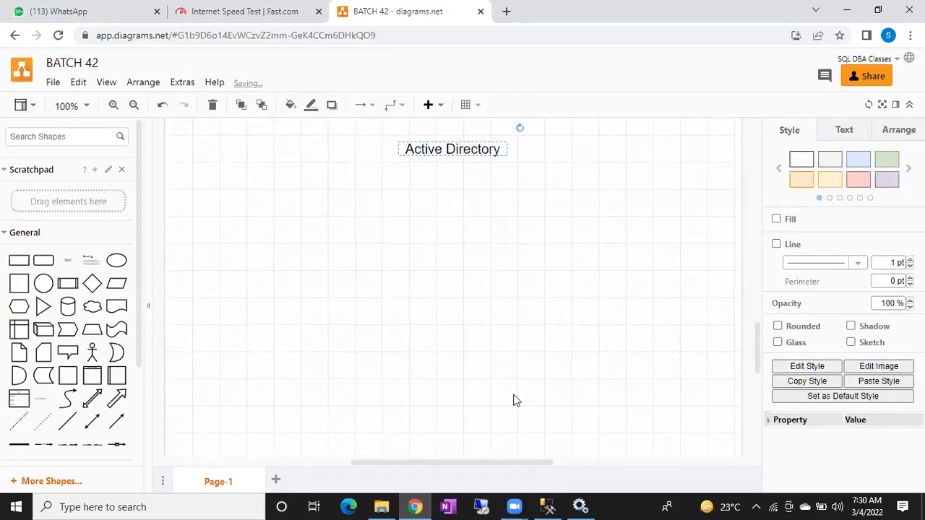
Open Notepad and enter "Active Directory" as the first line of the blank note.
{"action": "key", "text": "super+r"}
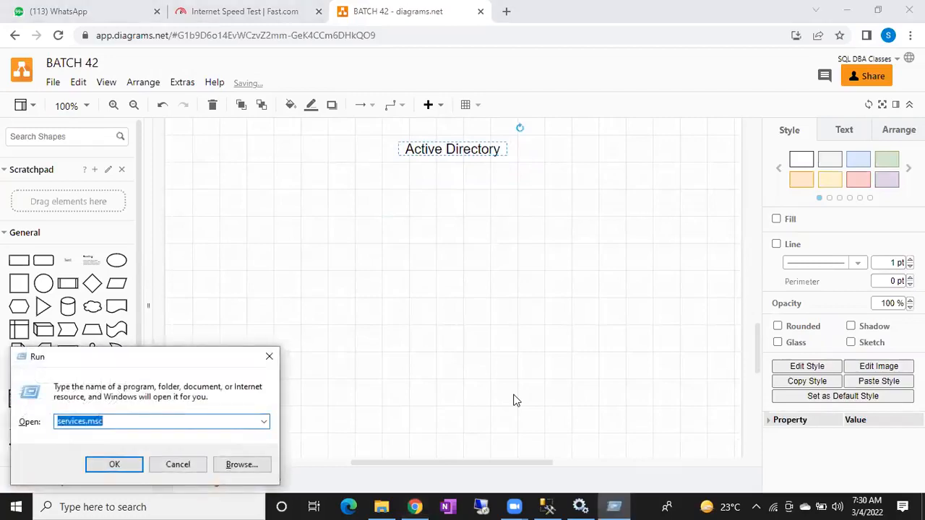
{"action": "type", "text": "no"}
{"action": "key", "text": "Down"}
{"action": "key", "text": "Return"}
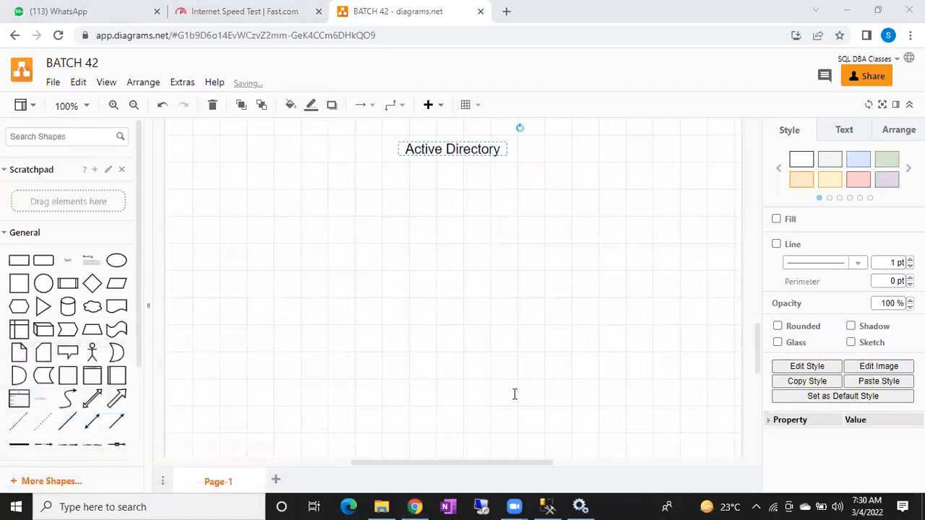
{"action": "type", "text": "A"}
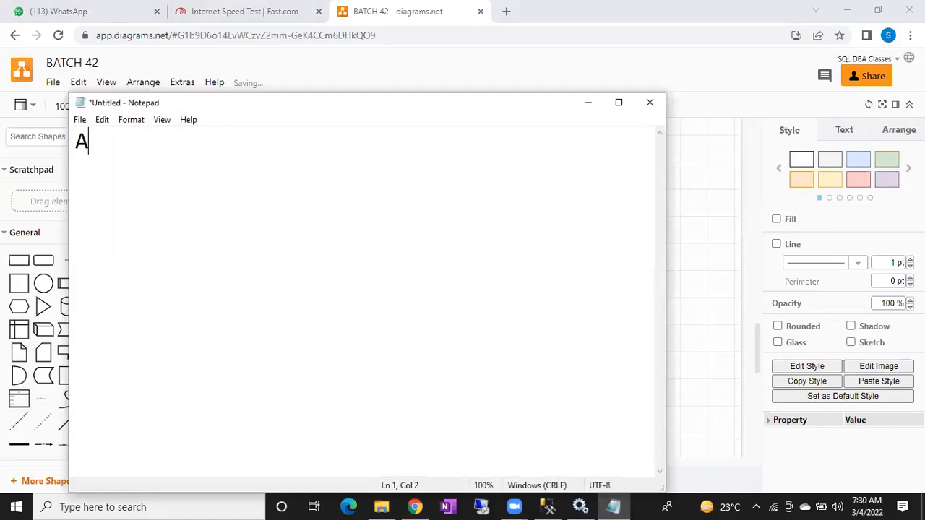
{"action": "type", "text": "ctive Directory"}
{"action": "key", "text": "Return"}
Add the line "Its a centralized security System" below the Active Directory heading in the note.
{"action": "type", "text": "Its a centralized sev"}
{"action": "key", "text": "BackSpace"}
{"action": "type", "text": "c"}
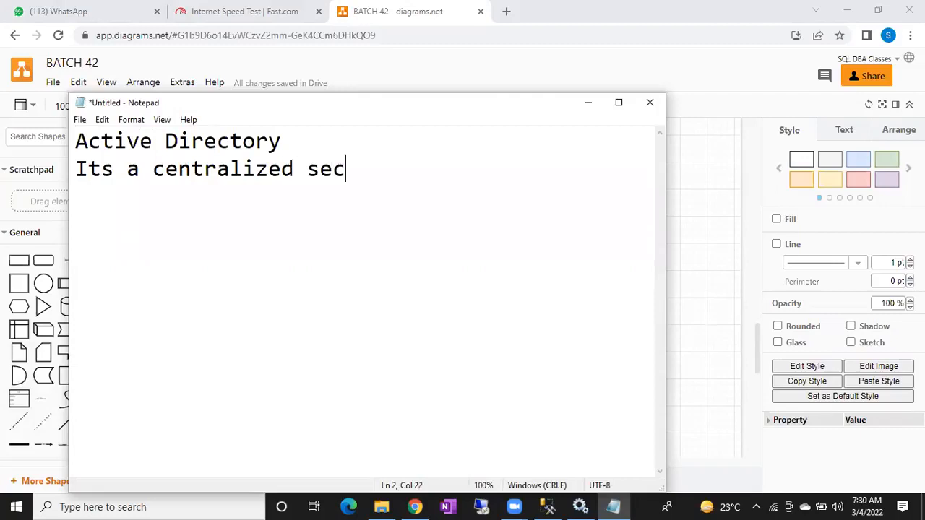
{"action": "type", "text": "urity"}
{"action": "key", "text": "BackSpace"}
{"action": "key", "text": "BackSpace"}
{"action": "type", "text": "ity System"}
{"action": "key", "text": "Return"}
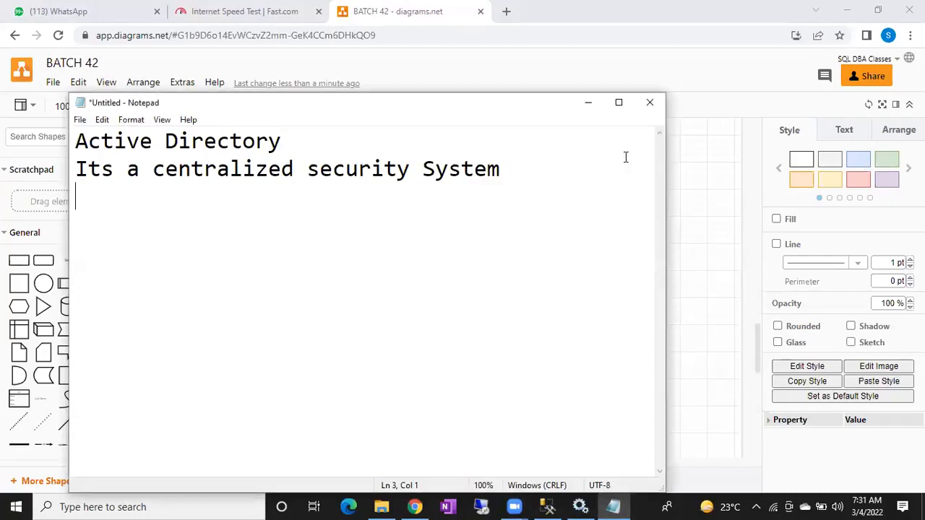
Add a third line to the note reading "Those who are using the office resources".
{"action": "type", "text": "Those wh o"}
{"action": "key", "text": "BackSpace"}
{"action": "key", "text": "BackSpace"}
{"action": "type", "text": "o are"}
{"action": "key", "text": "BackSpace"}
{"action": "type", "text": "e "}
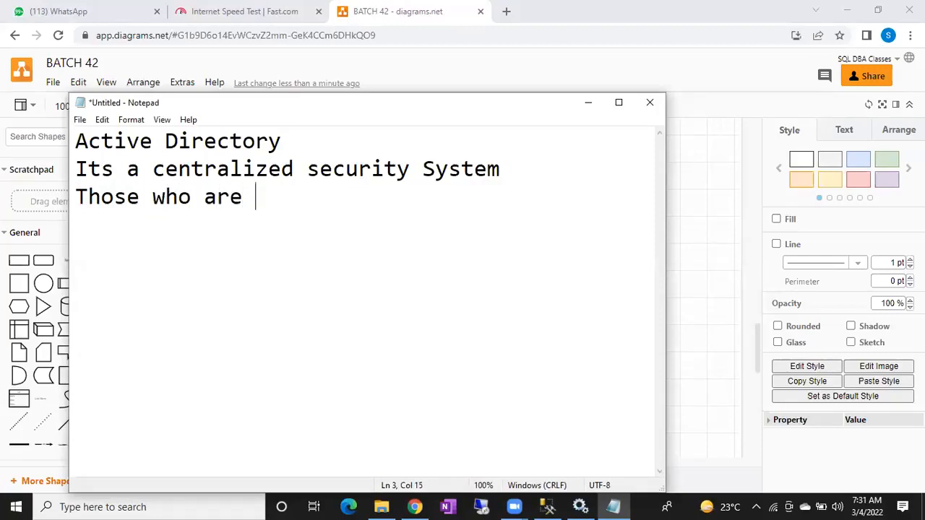
{"action": "type", "text": "using the office rexour"}
{"action": "key", "text": "BackSpace"}
{"action": "key", "text": "BackSpace"}
{"action": "key", "text": "BackSpace"}
{"action": "type", "text": "o"}
{"action": "key", "text": "BackSpace"}
{"action": "key", "text": "BackSpace"}
{"action": "type", "text": "su"}
{"action": "key", "text": "BackSpace"}
{"action": "type", "text": "our"}
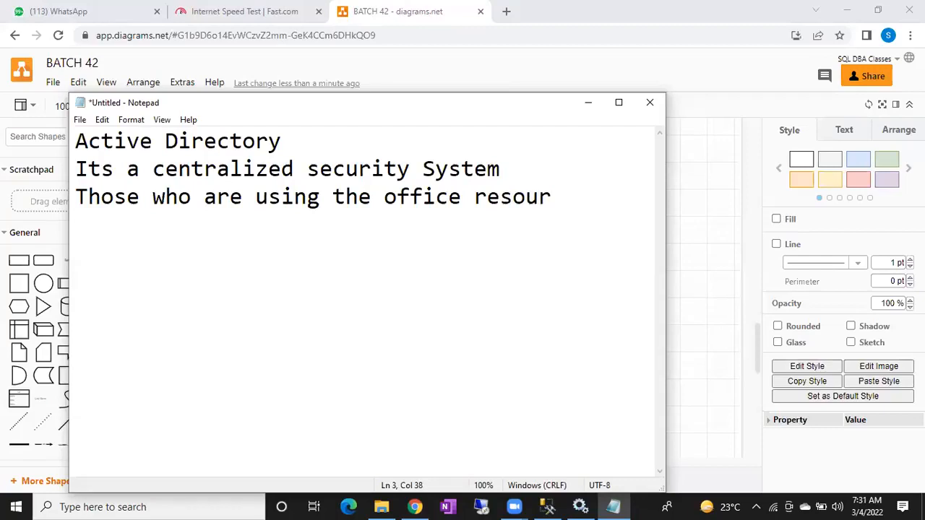
{"action": "type", "text": "ces"}
{"action": "key", "text": "Return"}
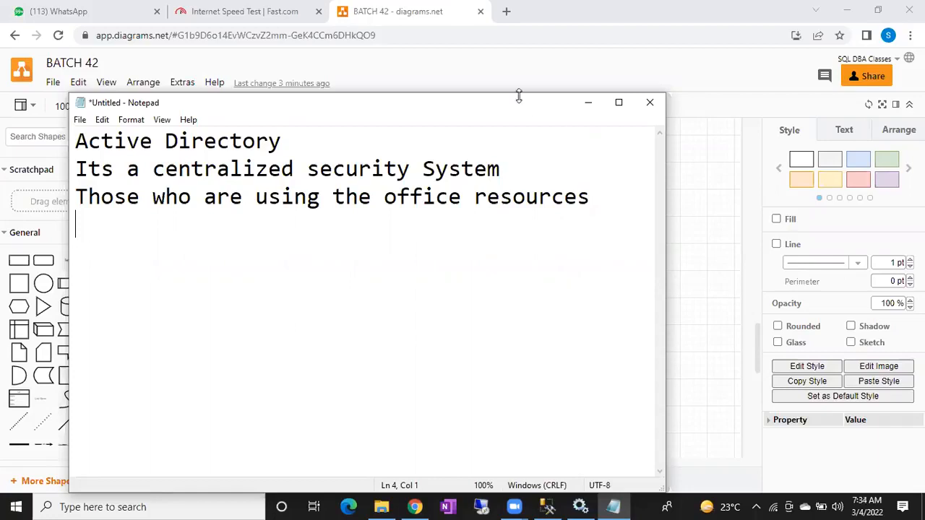
Highlight the Active Directory heading in the note.
{"action": "left_click_drag", "start_coordinate": [71, 140], "coordinate": [304, 143]}
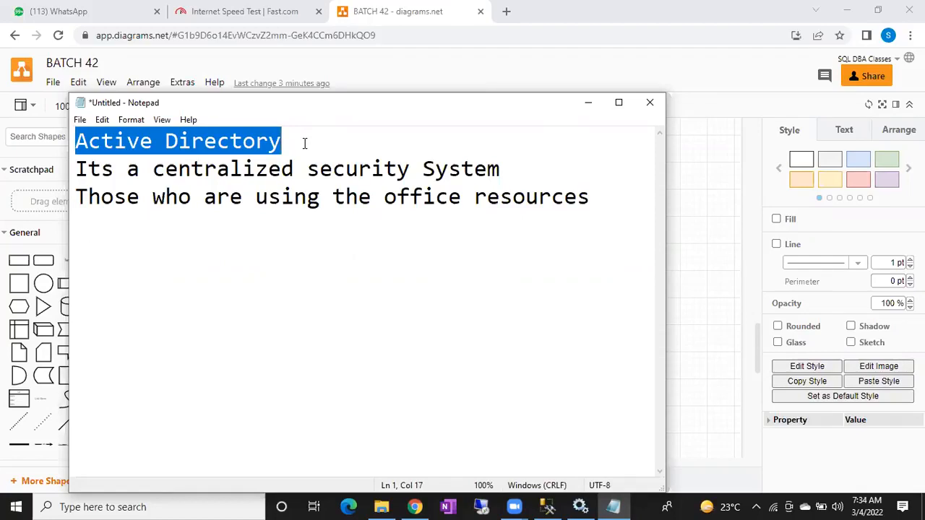
{"action": "left_click_drag", "start_coordinate": [304, 143], "coordinate": [72, 140]}
{"action": "key", "text": "alt+Tab"}
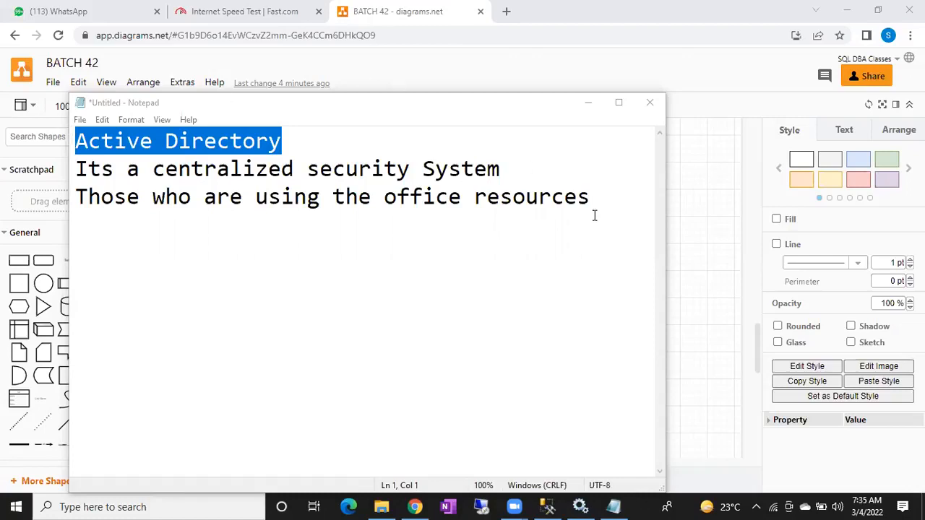
Return to the BATCH 42 diagram and examine the Windows Machine drawing, its local user icon and the Active Directory user.
{"action": "left_click", "coordinate": [694, 250]}
{"action": "scroll", "coordinate": [693, 250], "scroll_direction": "up", "scroll_amount": 20}
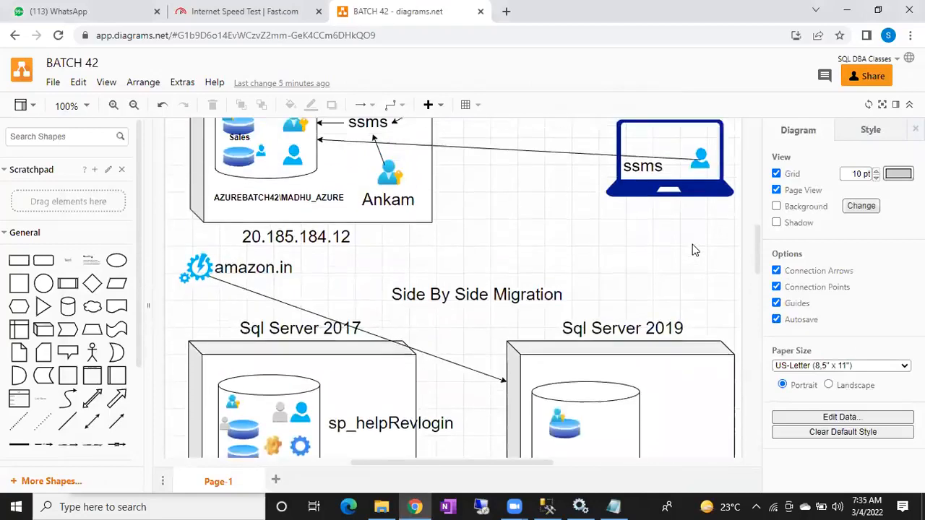
{"action": "scroll", "coordinate": [692, 244], "scroll_direction": "down", "scroll_amount": 3}
{"action": "scroll", "coordinate": [692, 248], "scroll_direction": "up", "scroll_amount": 2}
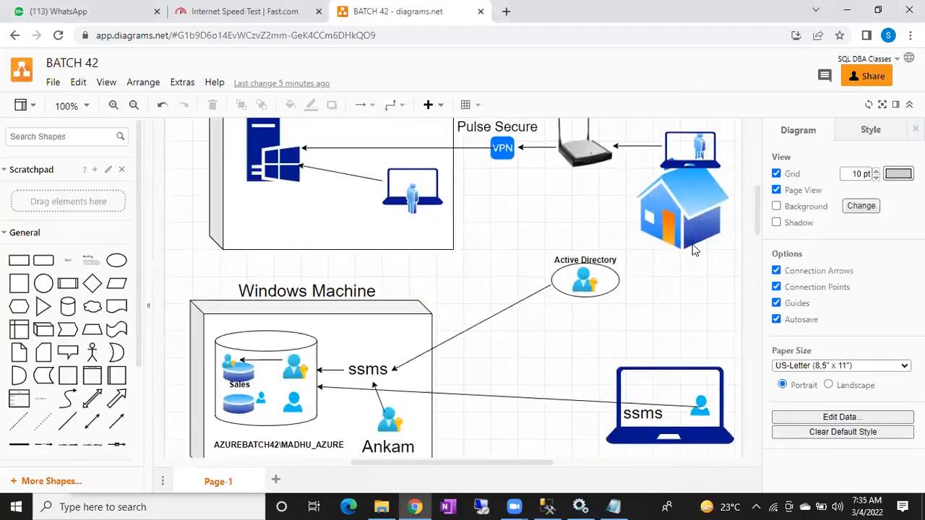
{"action": "scroll", "coordinate": [477, 346], "scroll_direction": "down", "scroll_amount": 1}
{"action": "scroll", "coordinate": [470, 349], "scroll_direction": "down", "scroll_amount": 1}
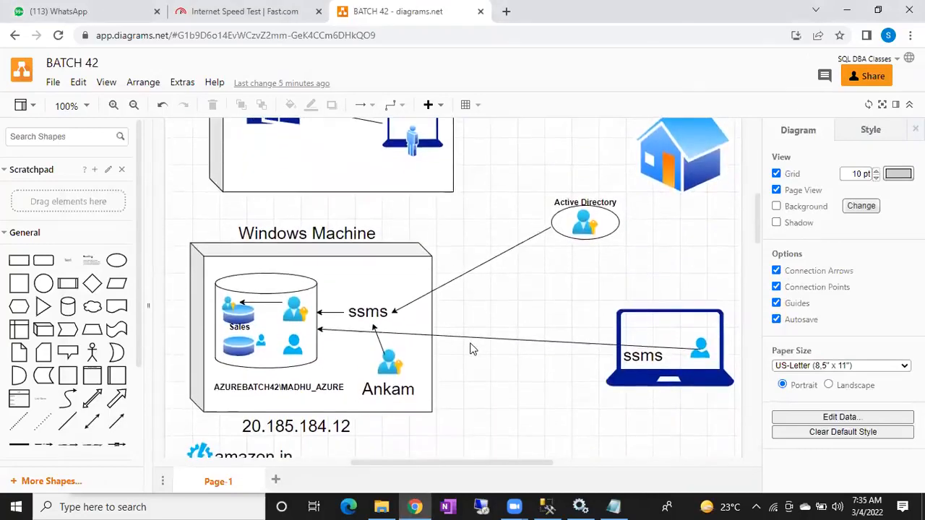
{"action": "left_click", "coordinate": [394, 362]}
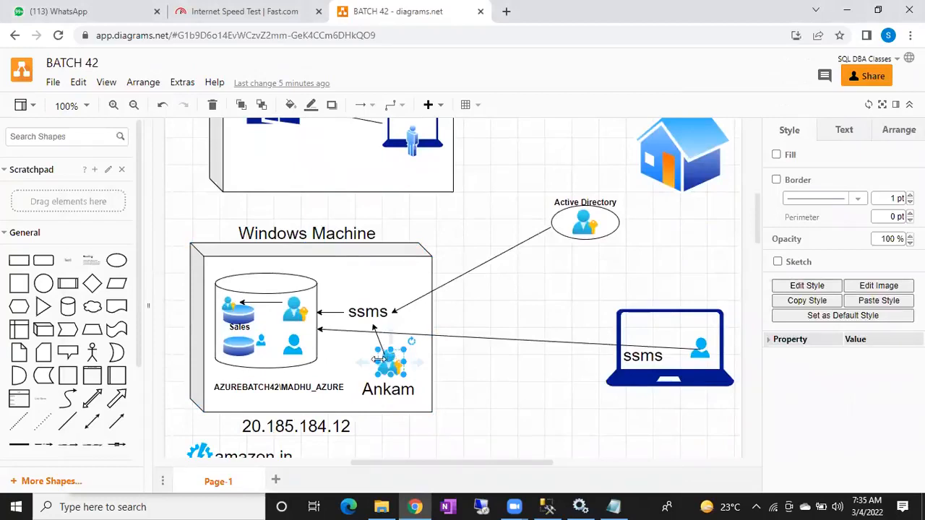
{"action": "left_click", "coordinate": [377, 260]}
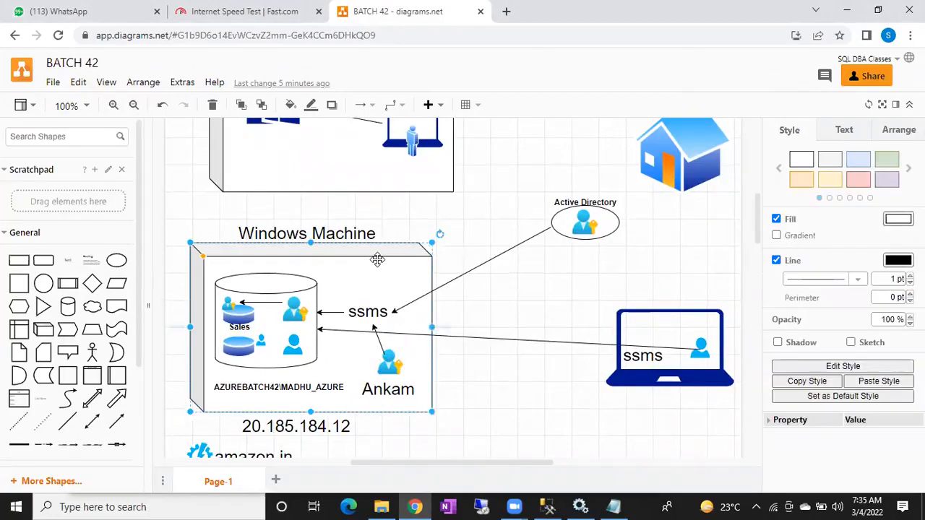
{"action": "left_click", "coordinate": [390, 363]}
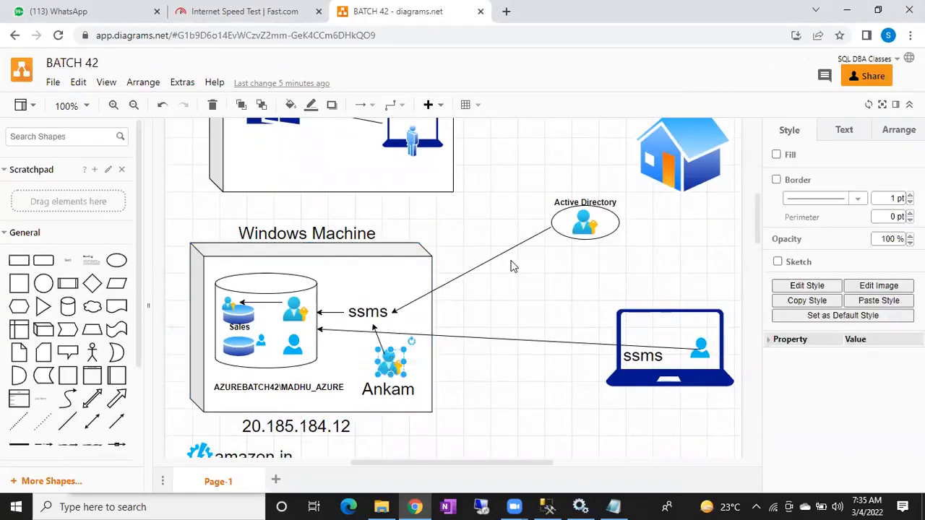
{"action": "left_click", "coordinate": [582, 222]}
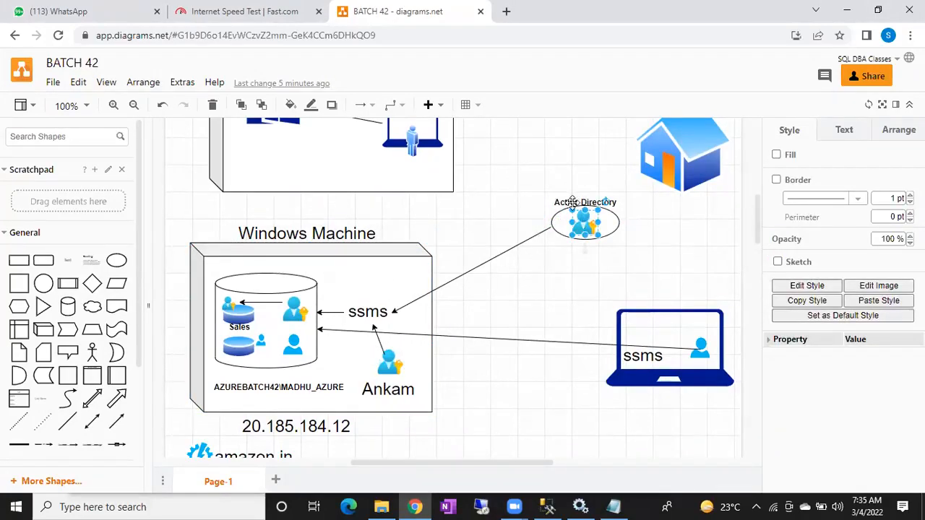
Compare the local user inside the Windows Machine box with the Active Directory user, pointing out each icon and its enclosing shape.
{"action": "left_click", "coordinate": [594, 299]}
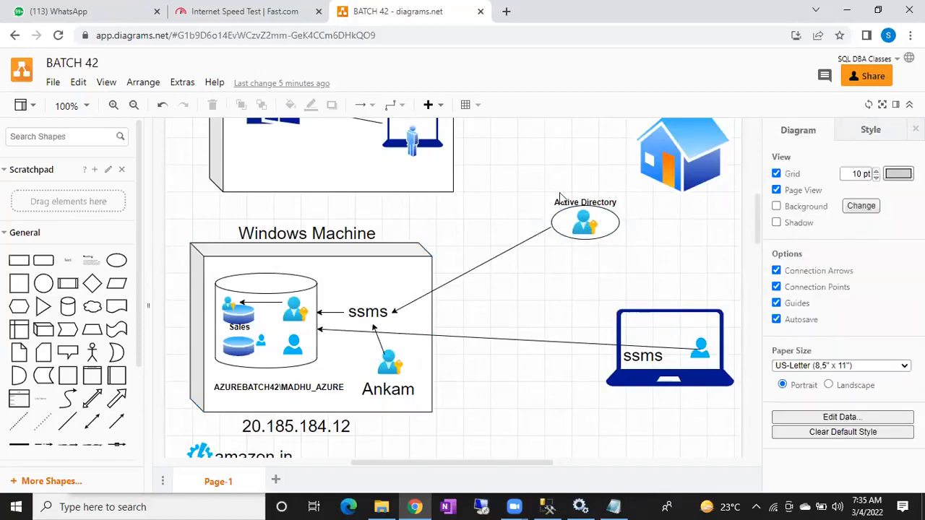
{"action": "left_click", "coordinate": [387, 363]}
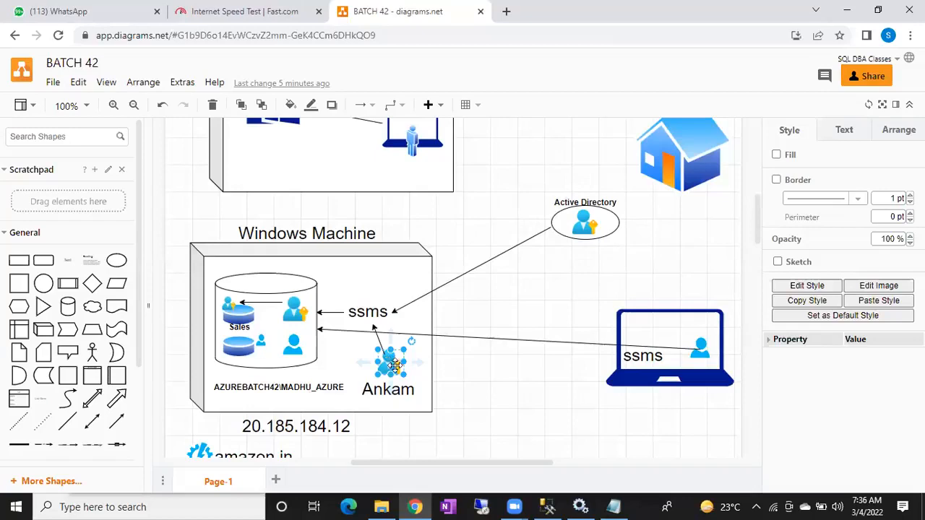
{"action": "left_click", "coordinate": [376, 269]}
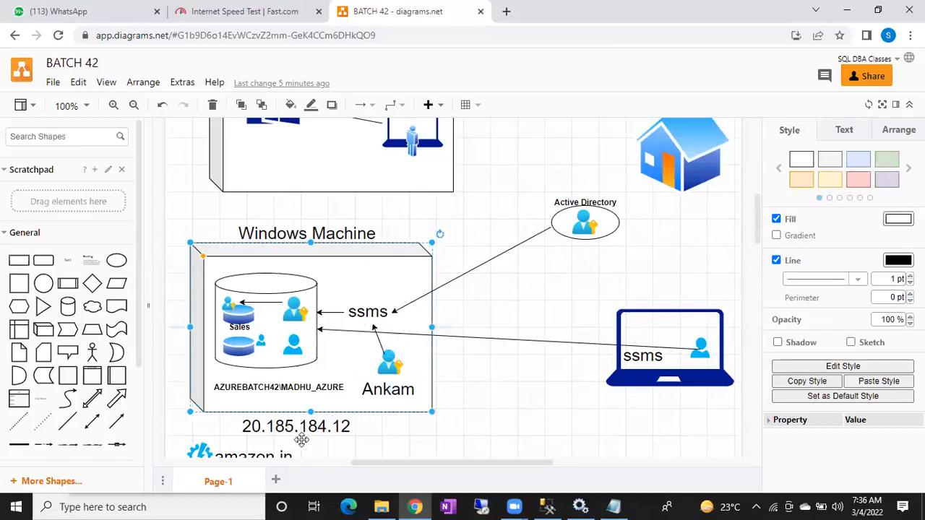
{"action": "left_click", "coordinate": [385, 366]}
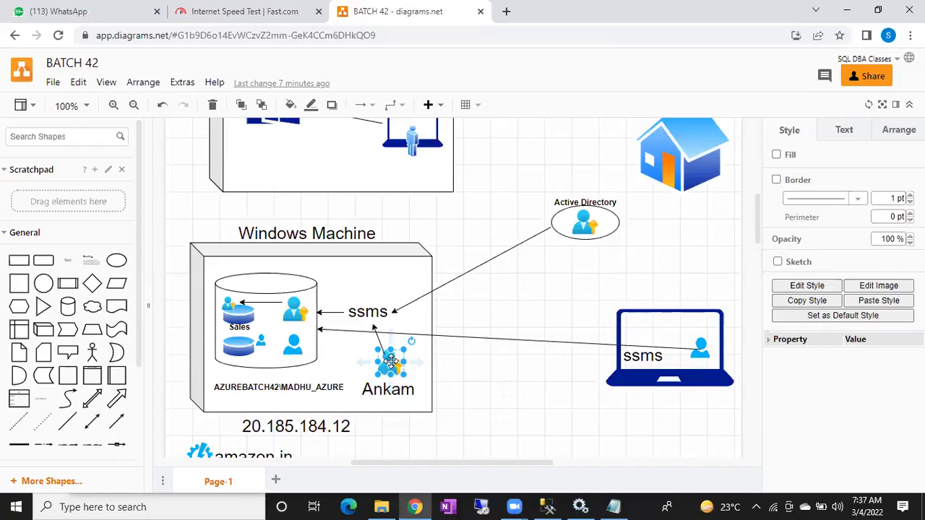
{"action": "scroll", "coordinate": [390, 361], "scroll_direction": "up", "scroll_amount": 1}
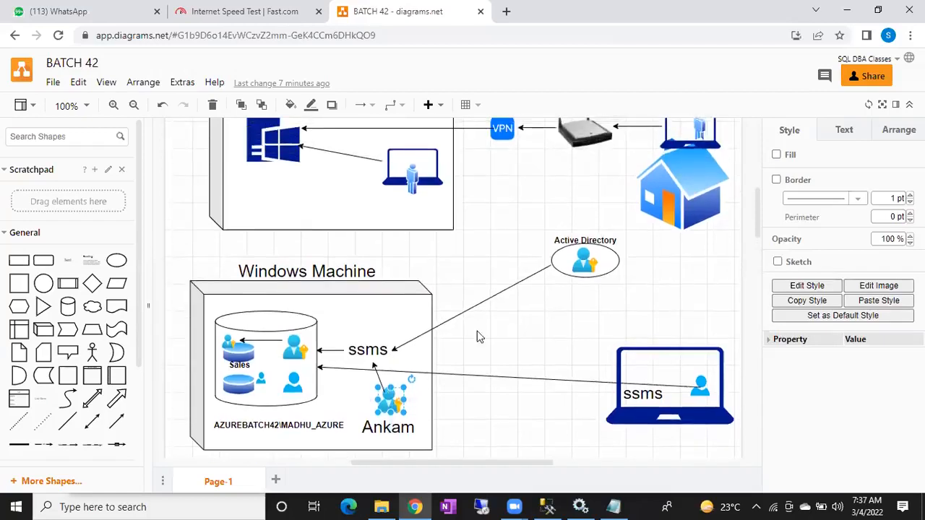
{"action": "left_click", "coordinate": [613, 253]}
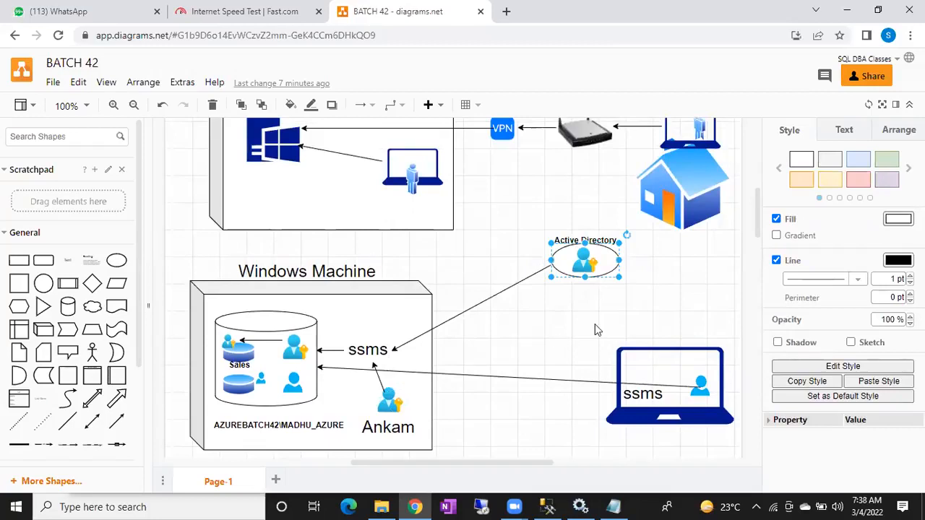
{"action": "left_click", "coordinate": [584, 260]}
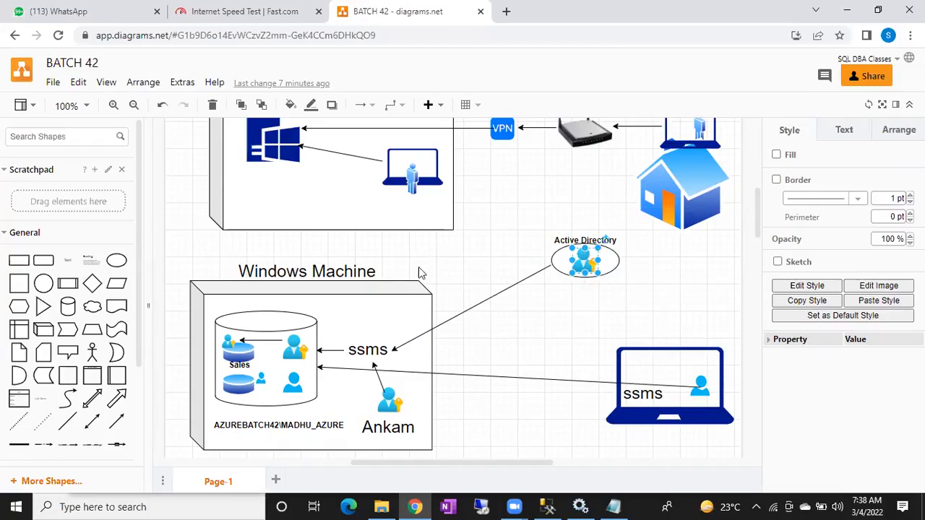
{"action": "left_click", "coordinate": [388, 300]}
{"action": "scroll", "coordinate": [388, 301], "scroll_direction": "down", "scroll_amount": 1}
{"action": "scroll", "coordinate": [388, 300], "scroll_direction": "down", "scroll_amount": 1}
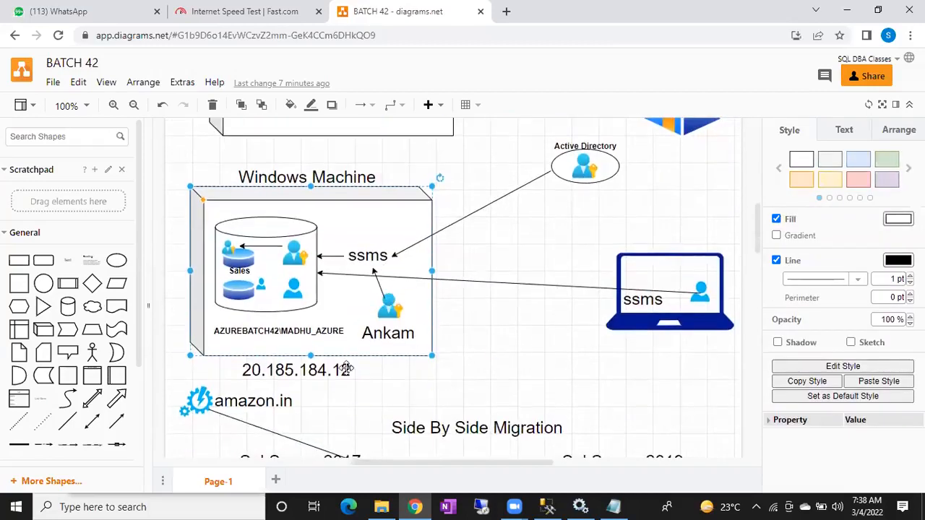
{"action": "scroll", "coordinate": [471, 381], "scroll_direction": "up", "scroll_amount": 2}
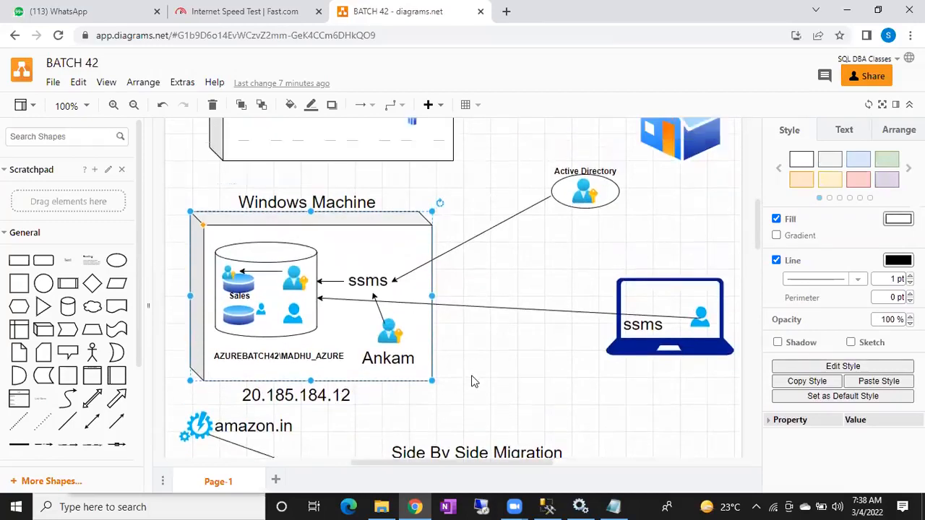
{"action": "left_click", "coordinate": [582, 232]}
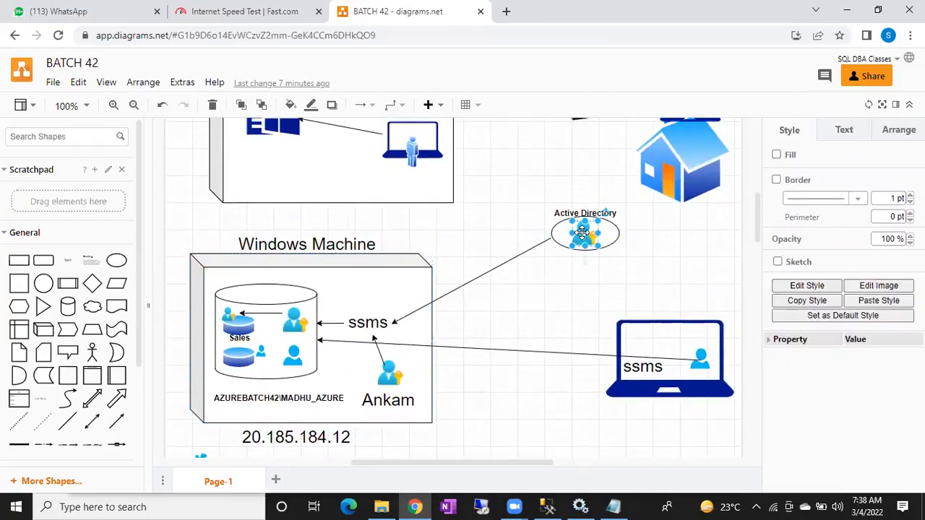